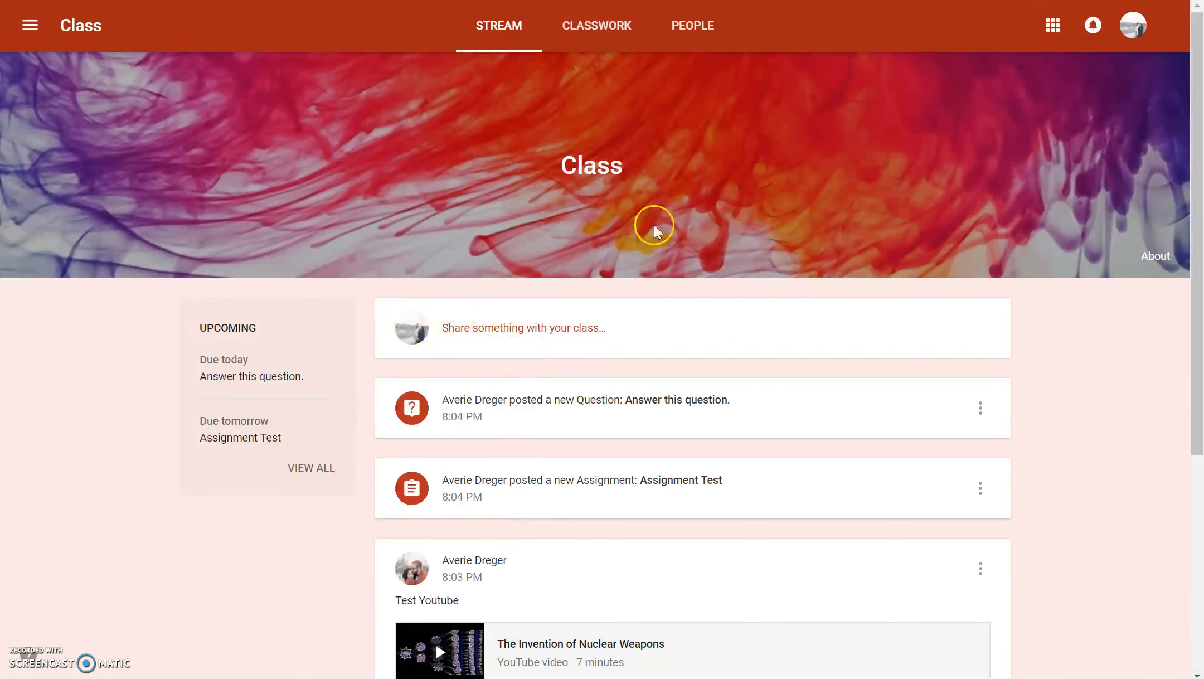
Step: Examine the class title and the upcoming due items on the class stream page
left_click_drag(556, 165, 627, 188)
left_click(252, 537)
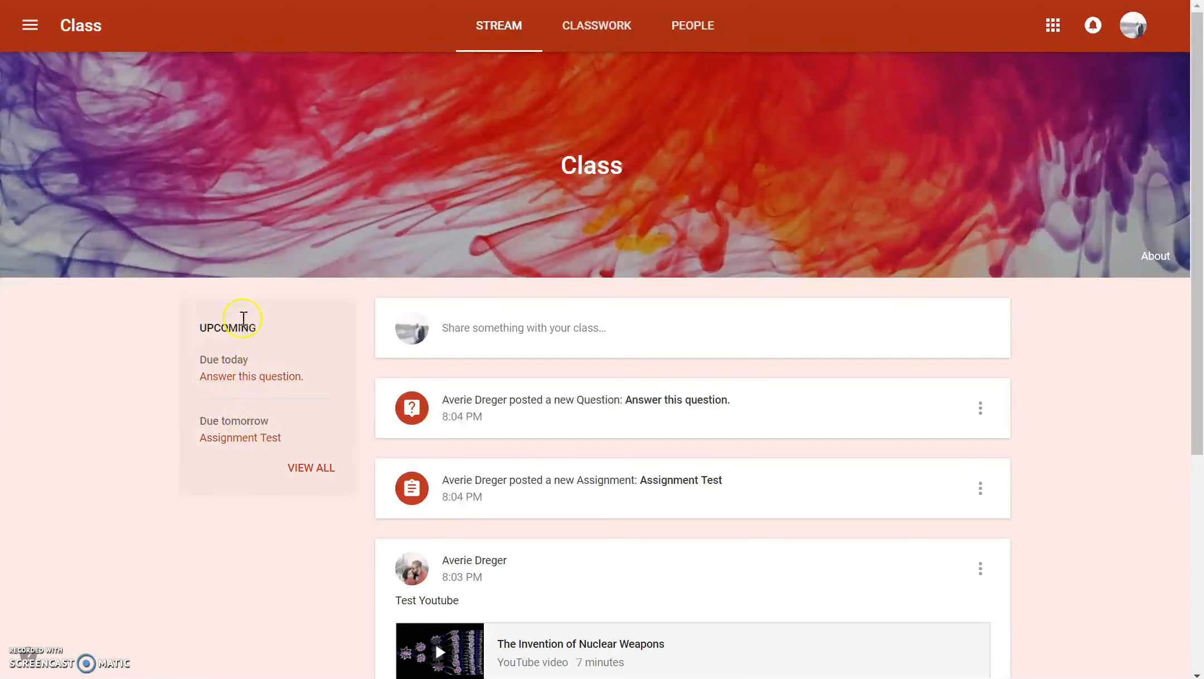
left_click_drag(214, 320, 252, 538)
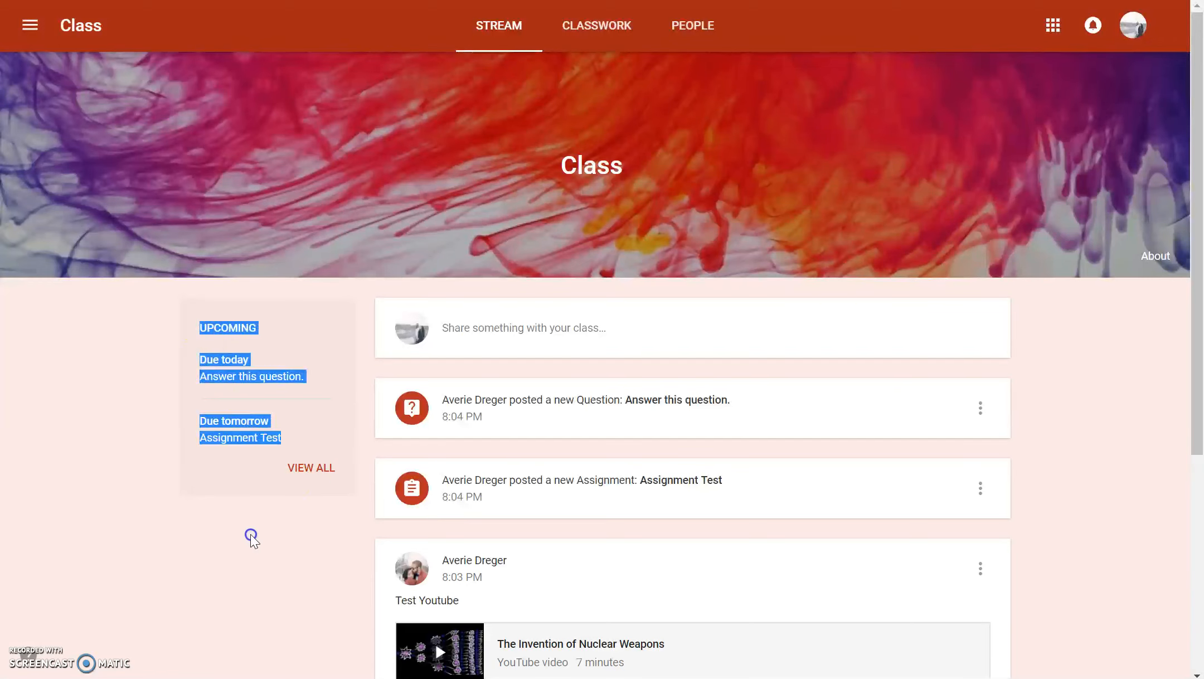
left_click(180, 455)
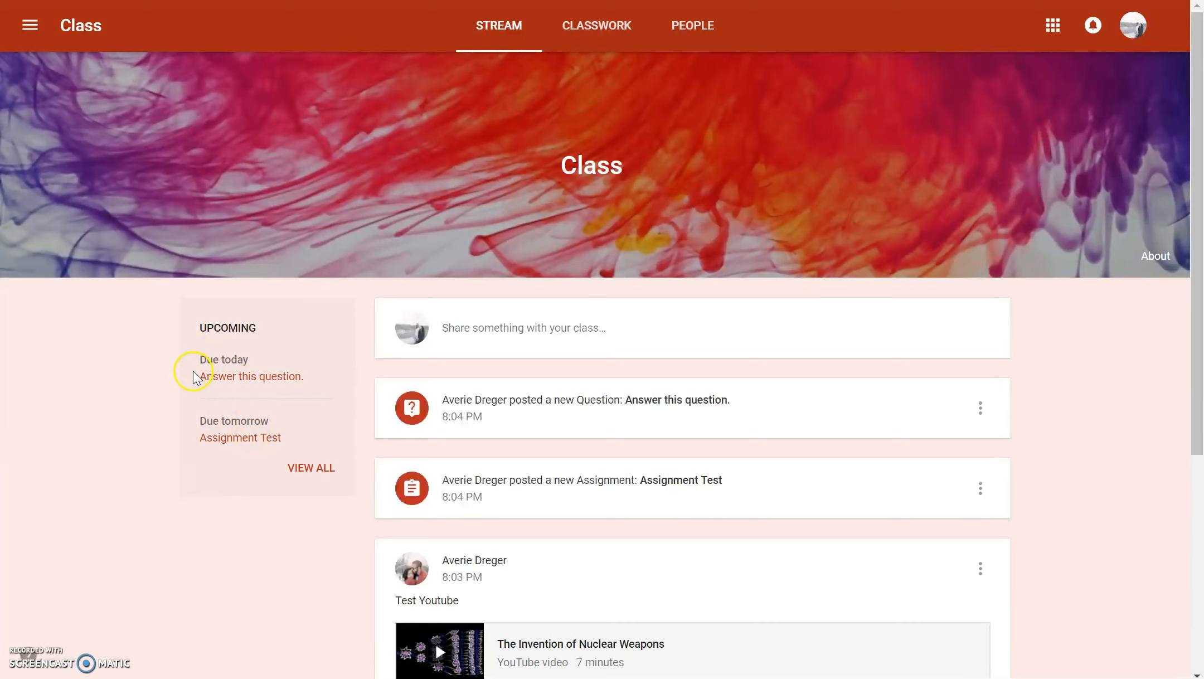
left_click_drag(262, 366, 261, 368)
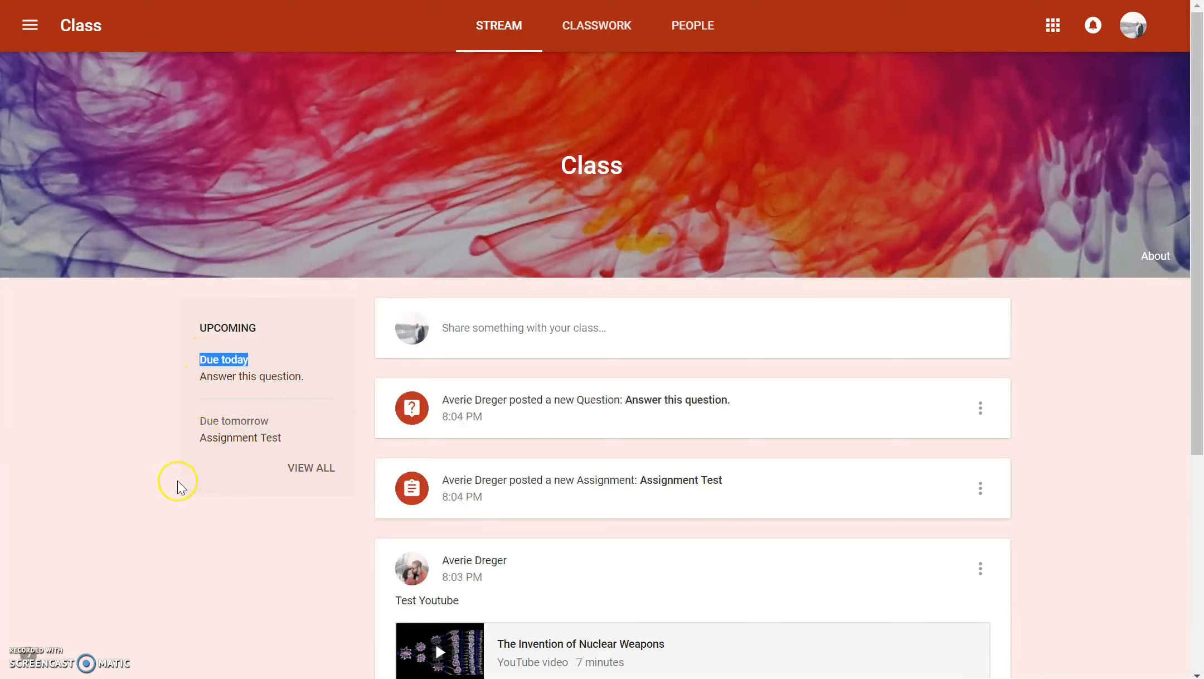
left_click(237, 497)
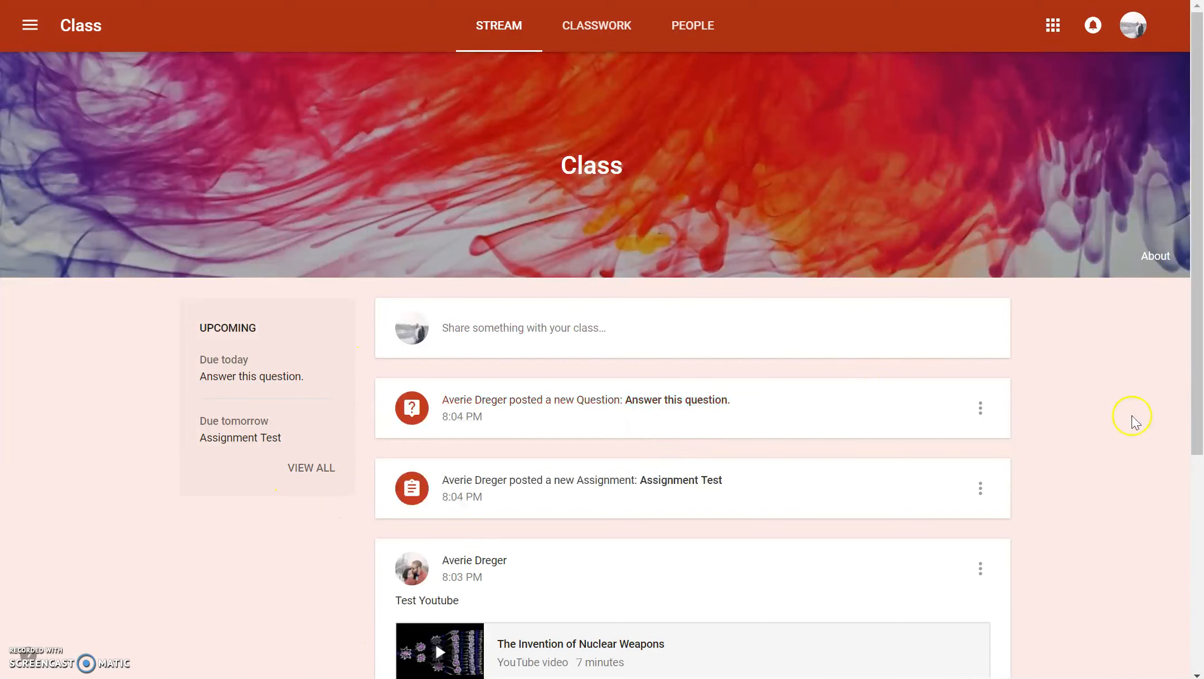
Step: Look through the question, assignment, YouTube video and announcement posts in the class stream
scroll(1110, 424, "down", 1)
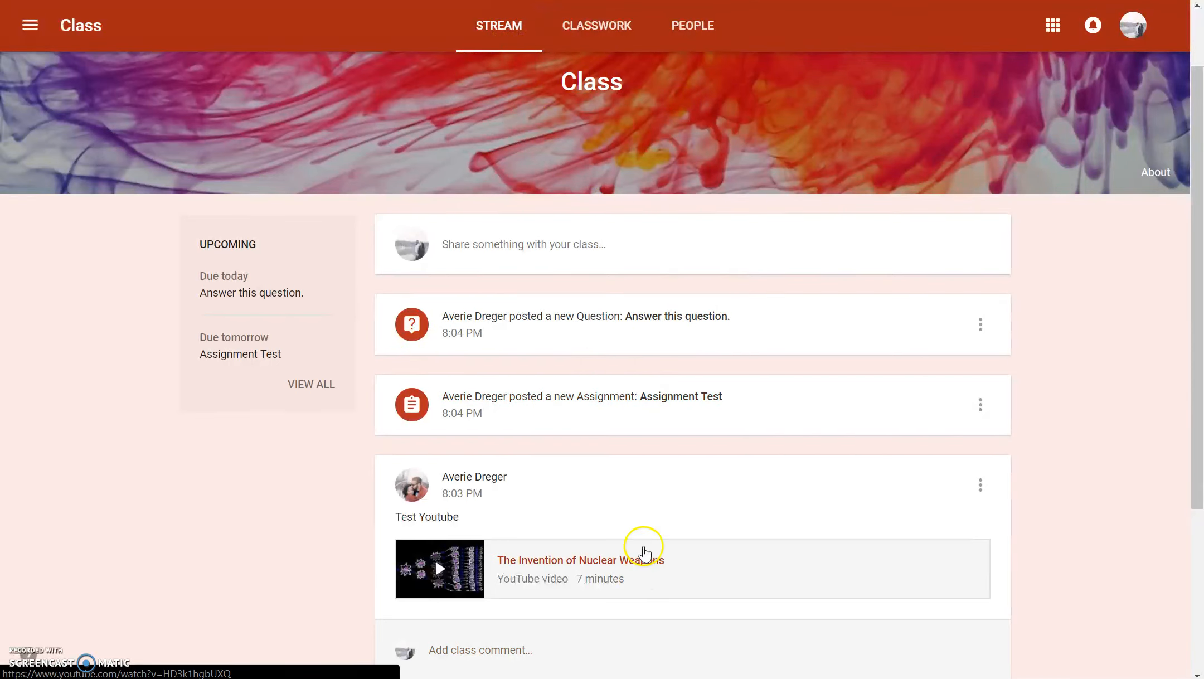
scroll(645, 551, "down", 3)
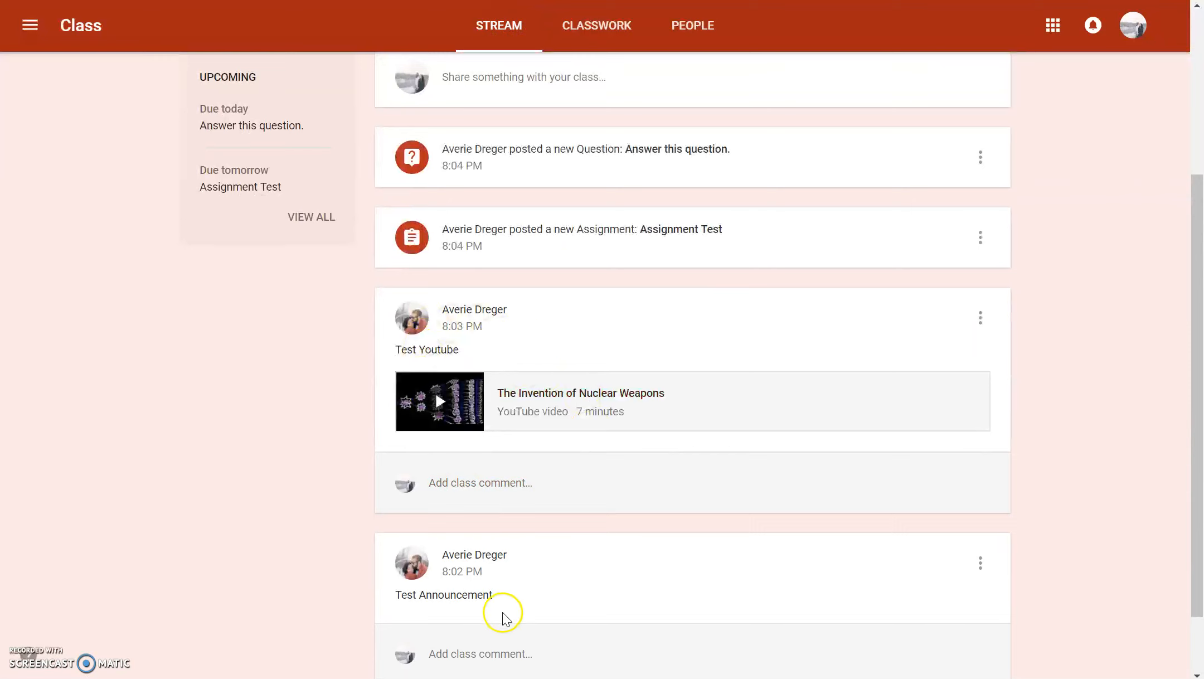
scroll(503, 615, "down", 2)
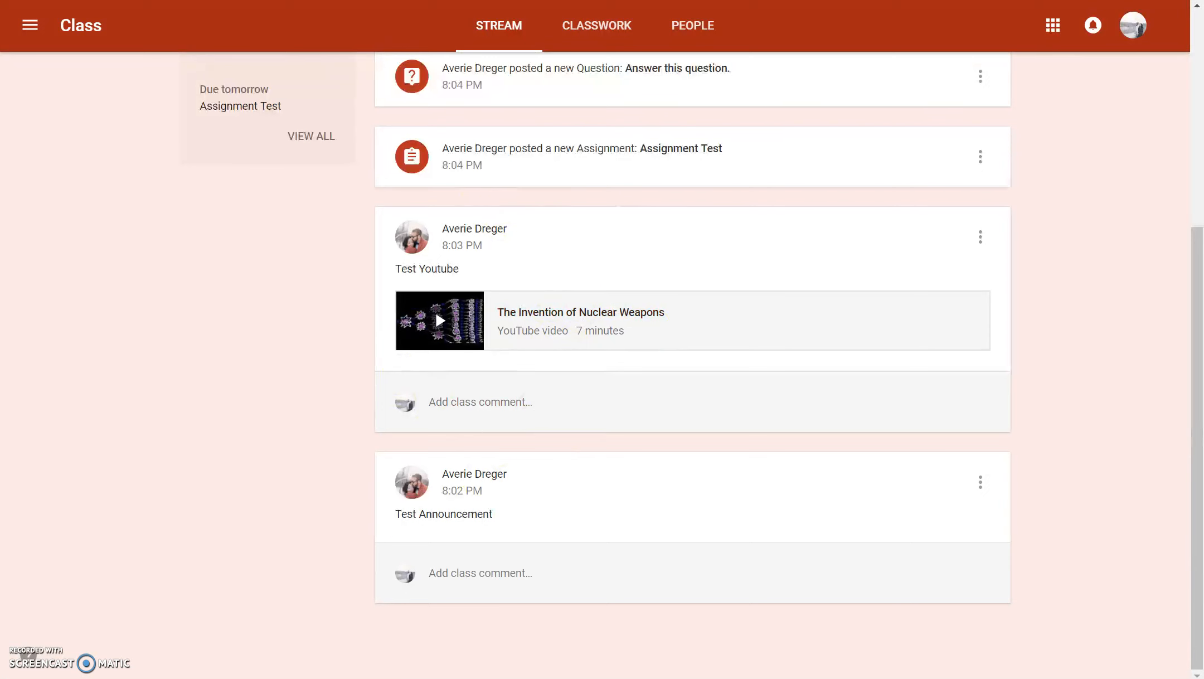
scroll(602, 368, "up", 2)
scroll(605, 413, "up", 1)
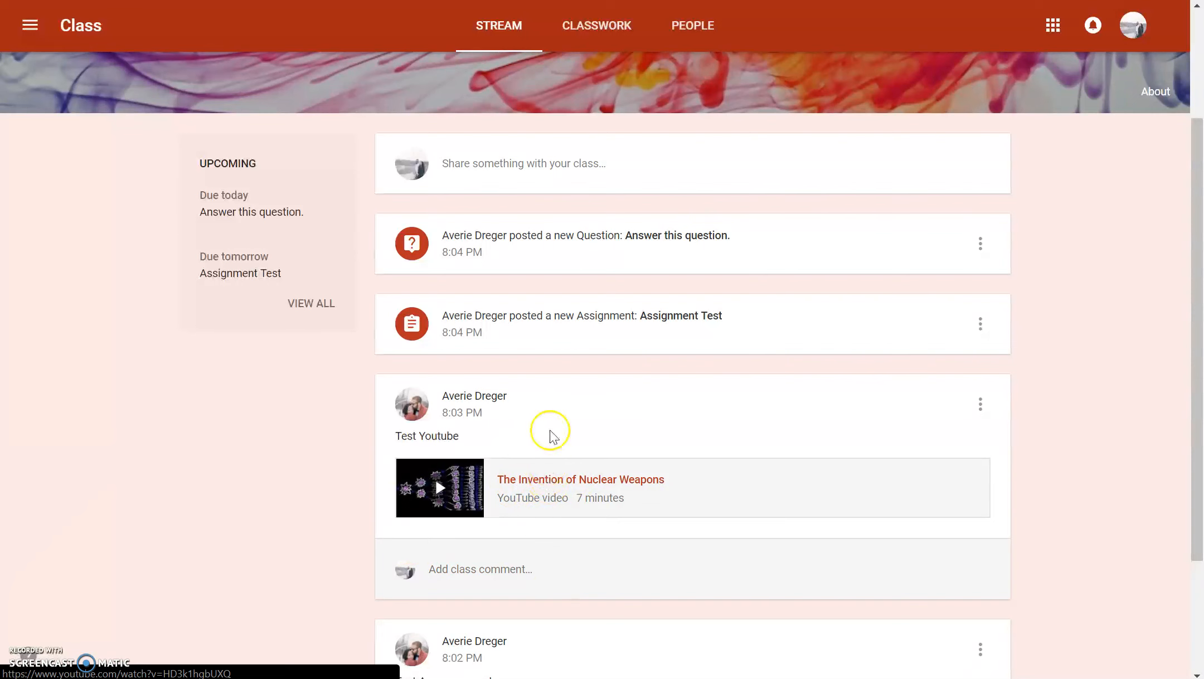
scroll(635, 242, "up", 3)
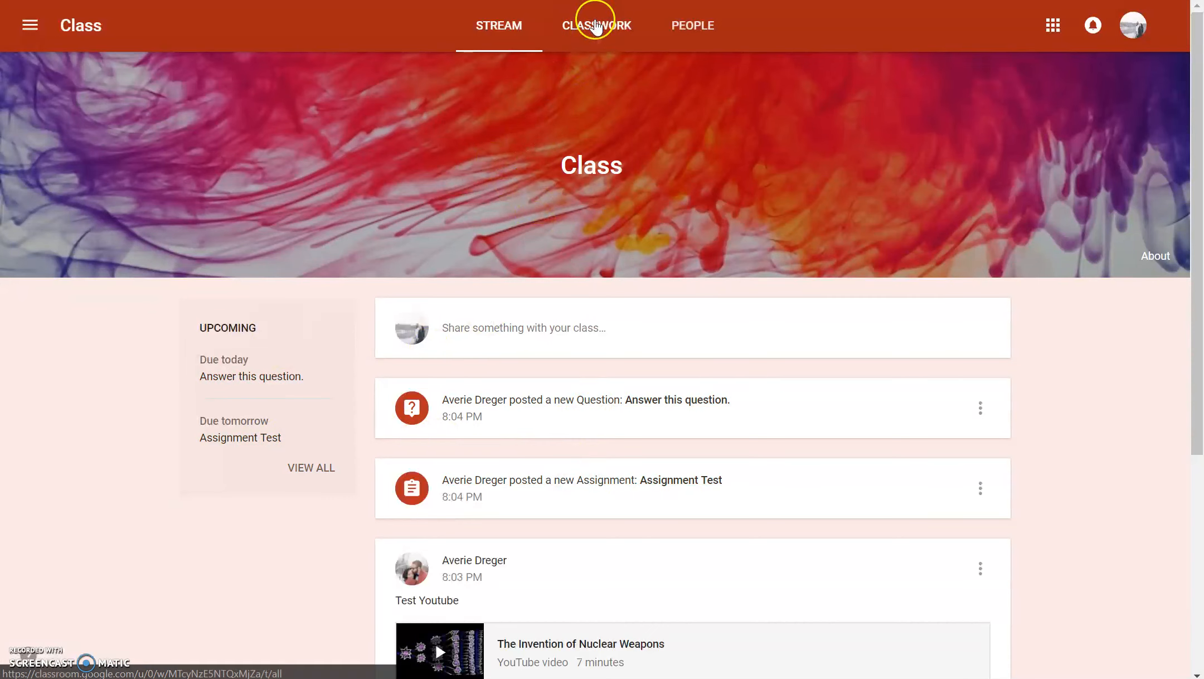
Step: Go to the class's Classwork page and open the full view of Assignment Test
left_click(595, 32)
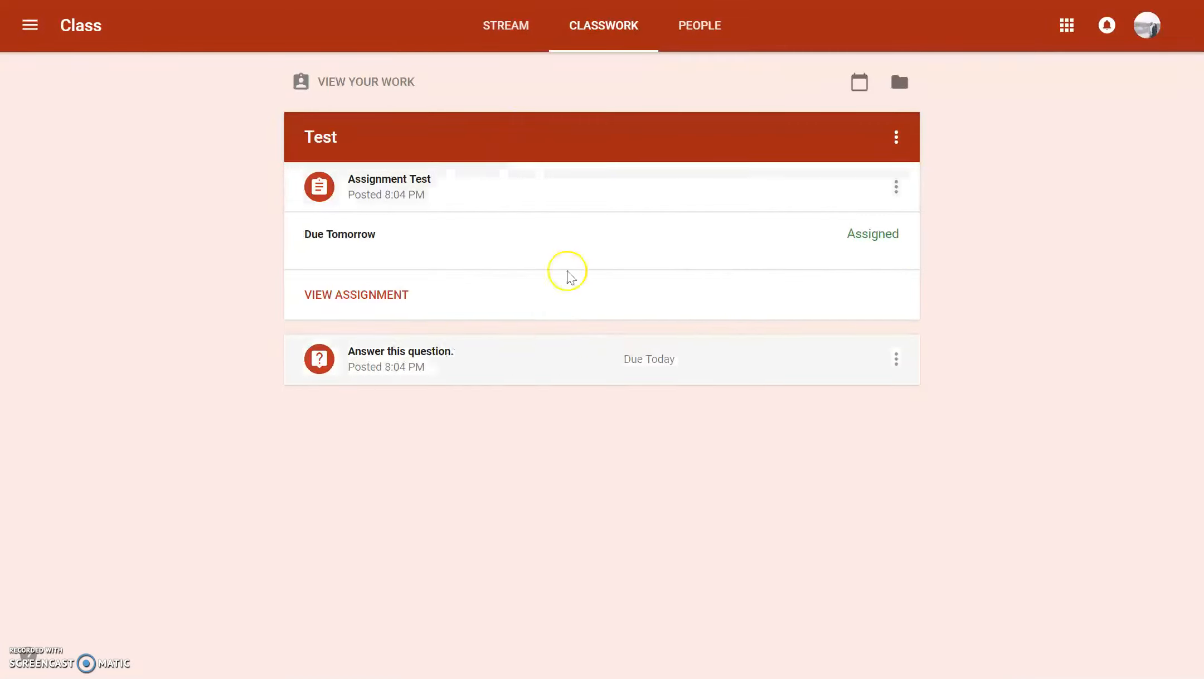
left_click(469, 193)
left_click(469, 192)
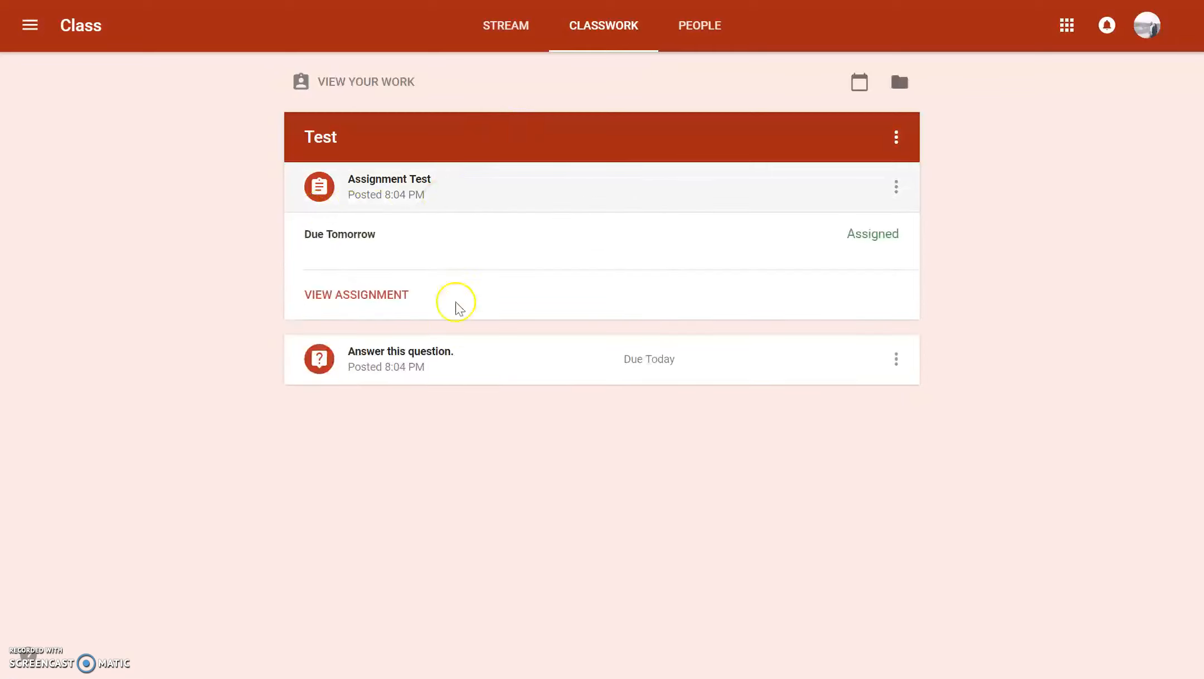
left_click(424, 179)
left_click(430, 188)
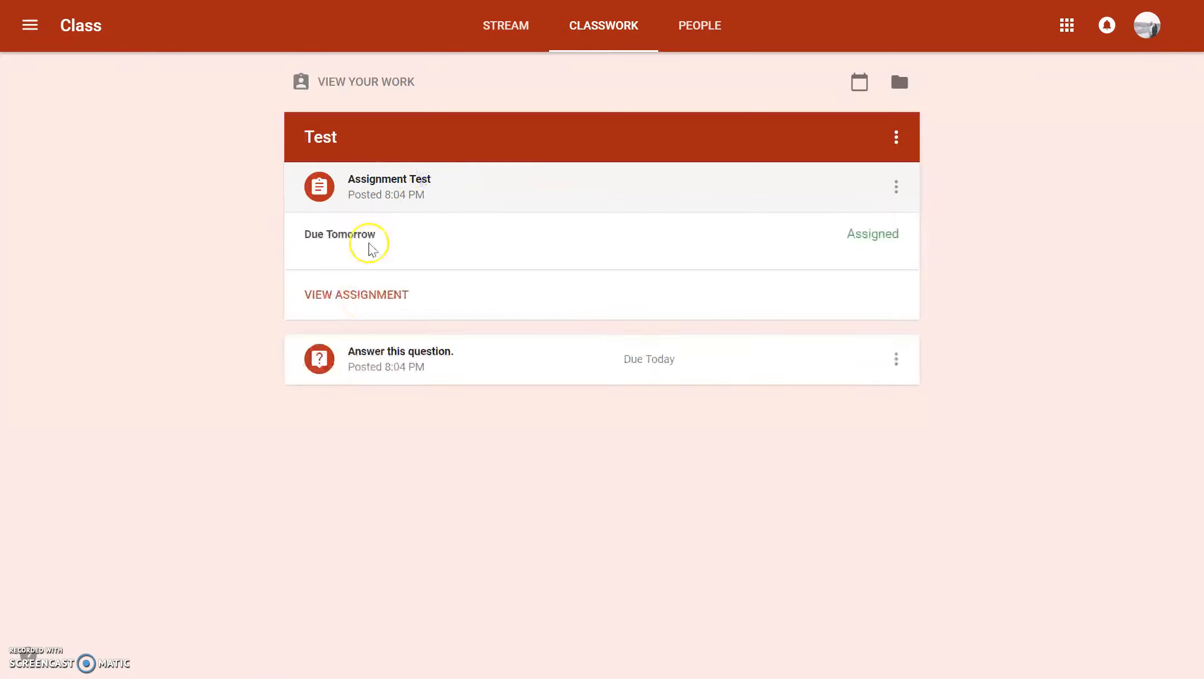
left_click(362, 301)
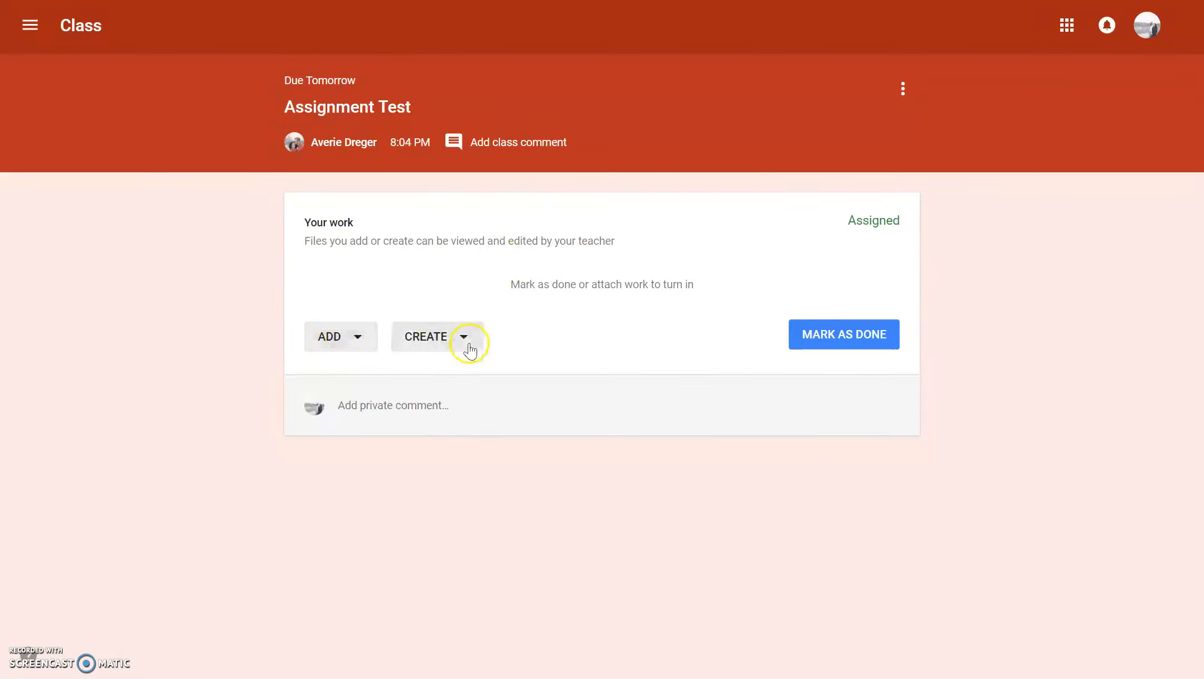
Step: Review the file types that can be created and the sources for adding work to Assignment Test
left_click(466, 341)
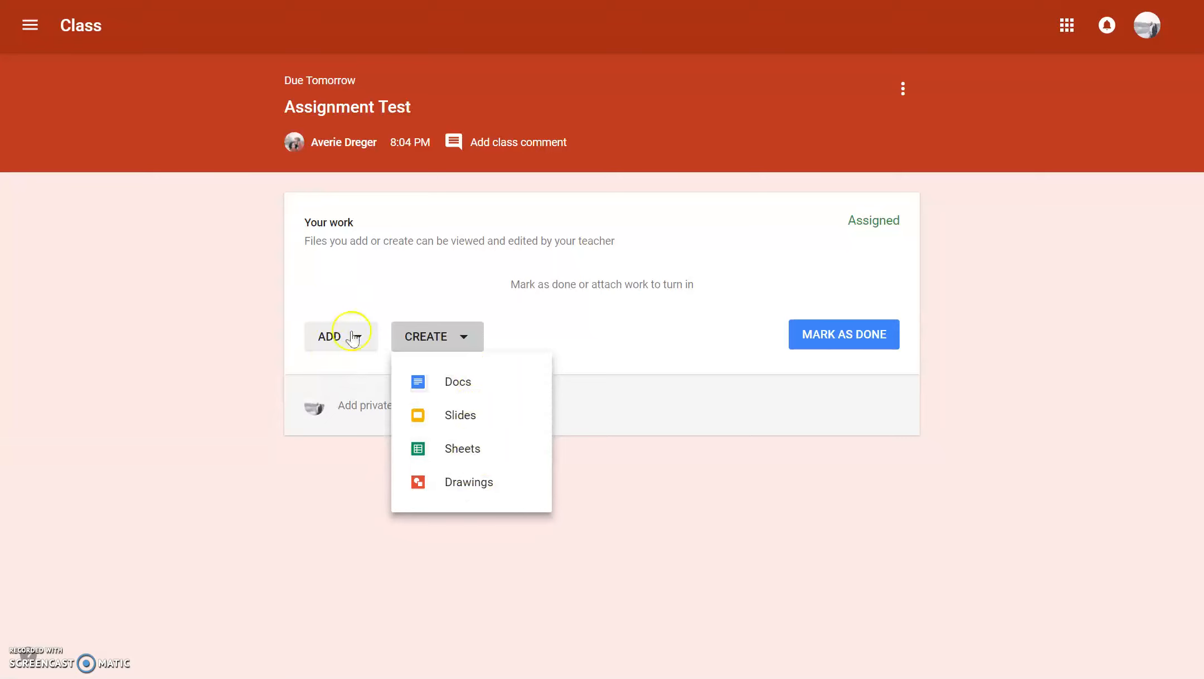
left_click(376, 270)
left_click(366, 341)
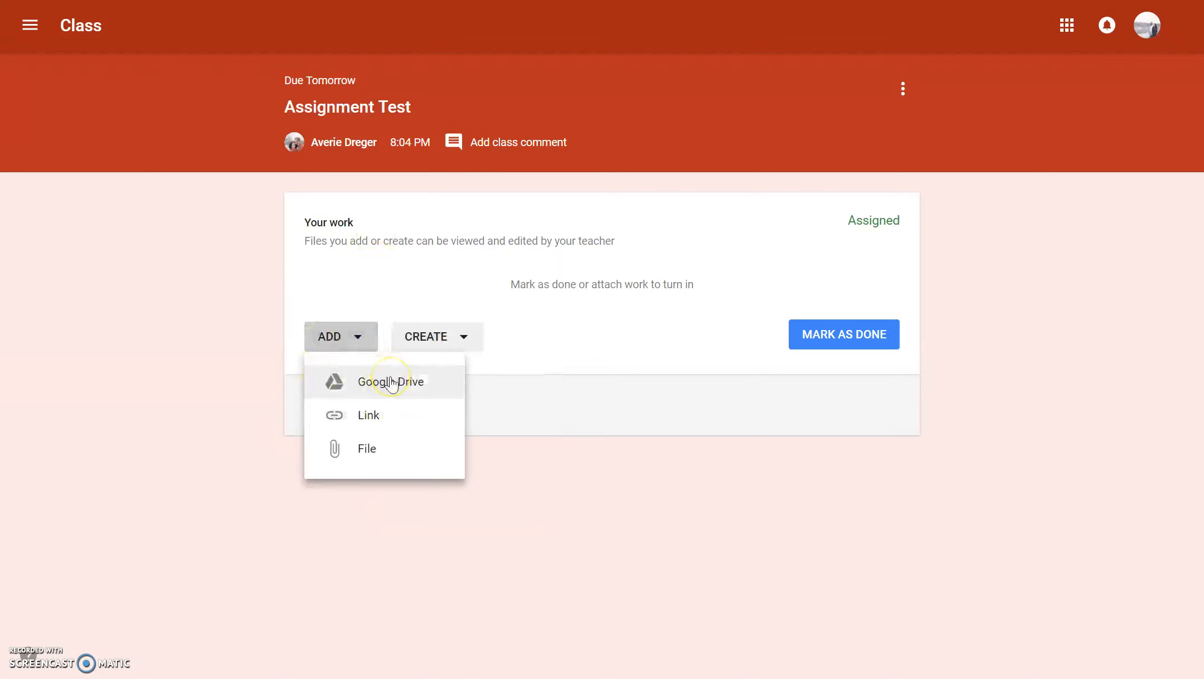
left_click(439, 384)
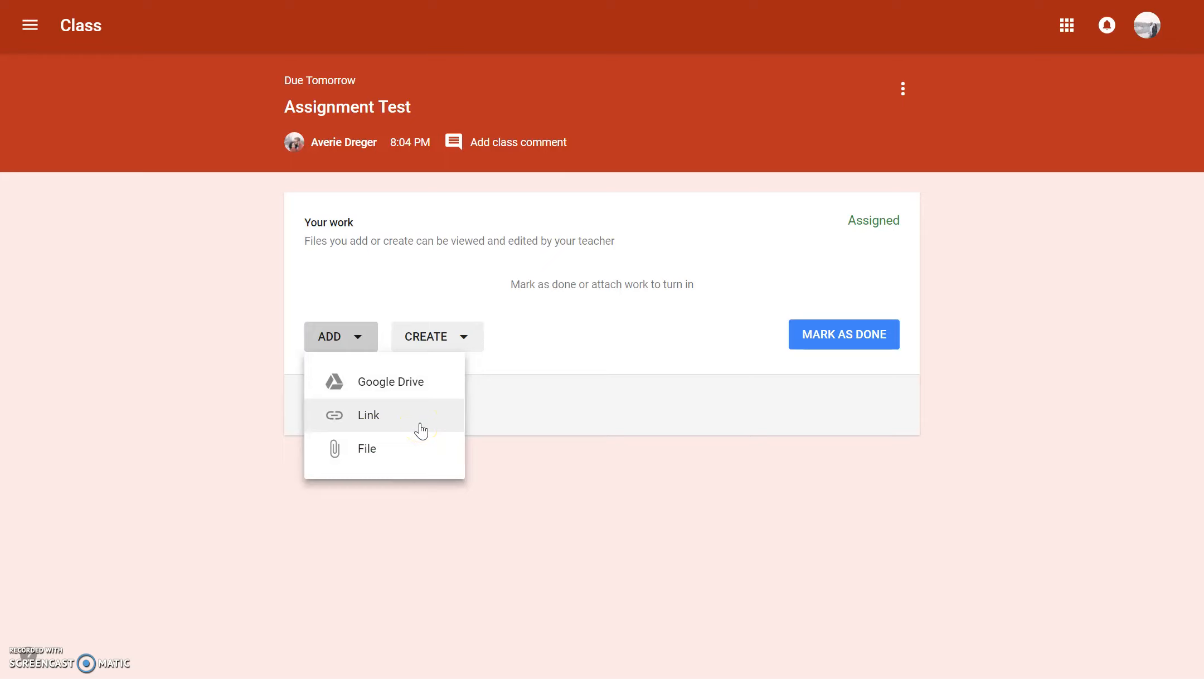
left_click(418, 443)
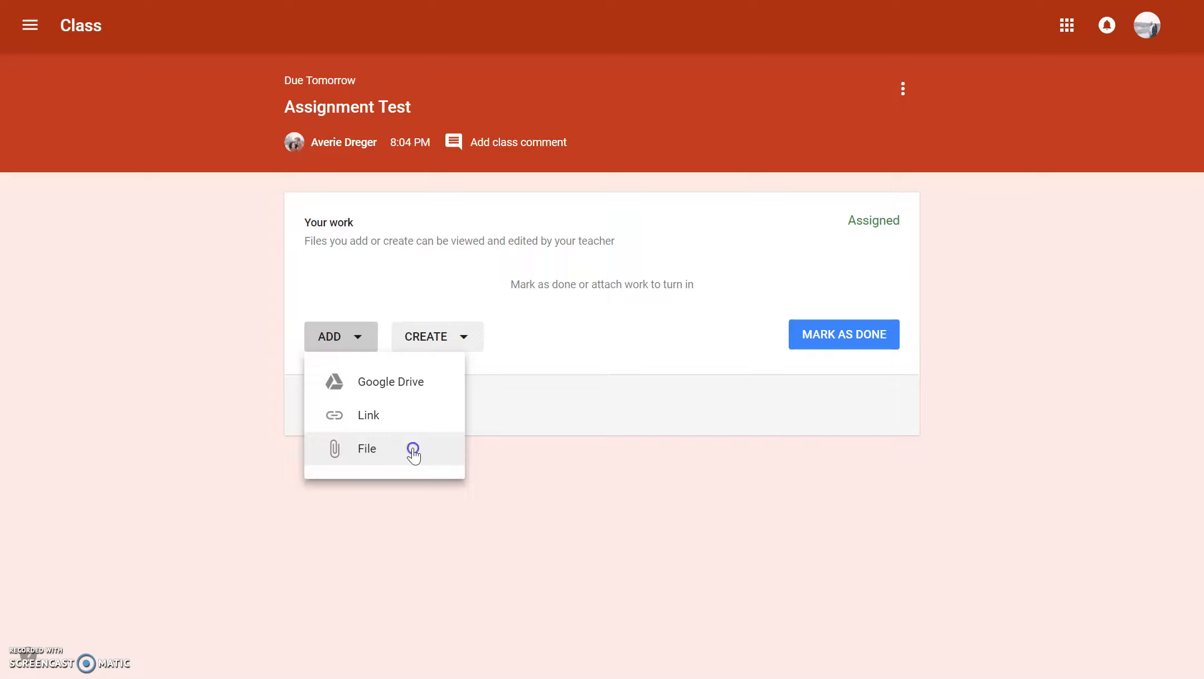
Step: Start attaching a file to the assignment and check the My Drive, Starred and Recent sources, ending on Upload
left_click(413, 456)
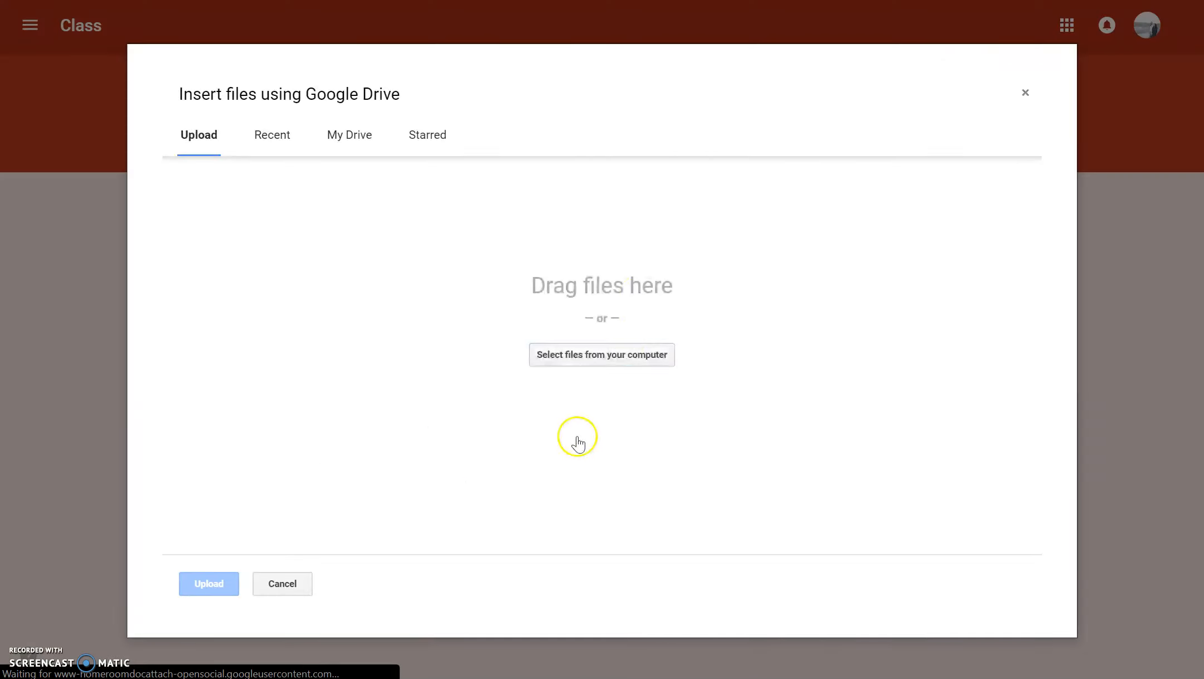
left_click(362, 136)
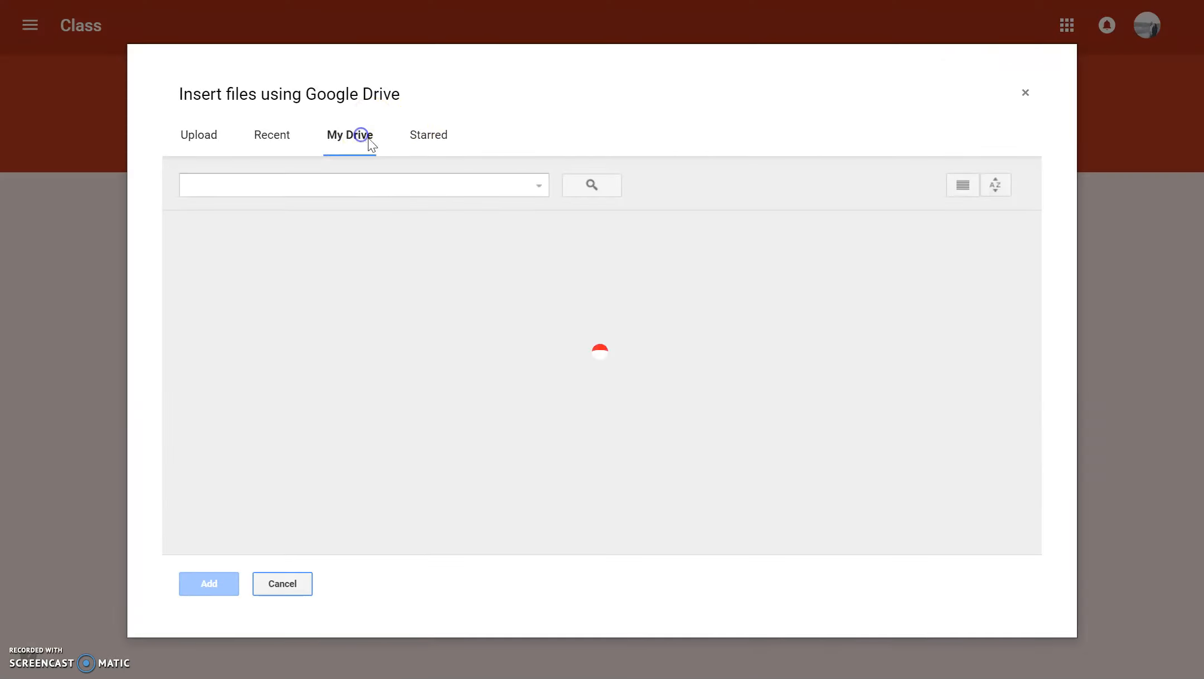
left_click(428, 135)
left_click(281, 133)
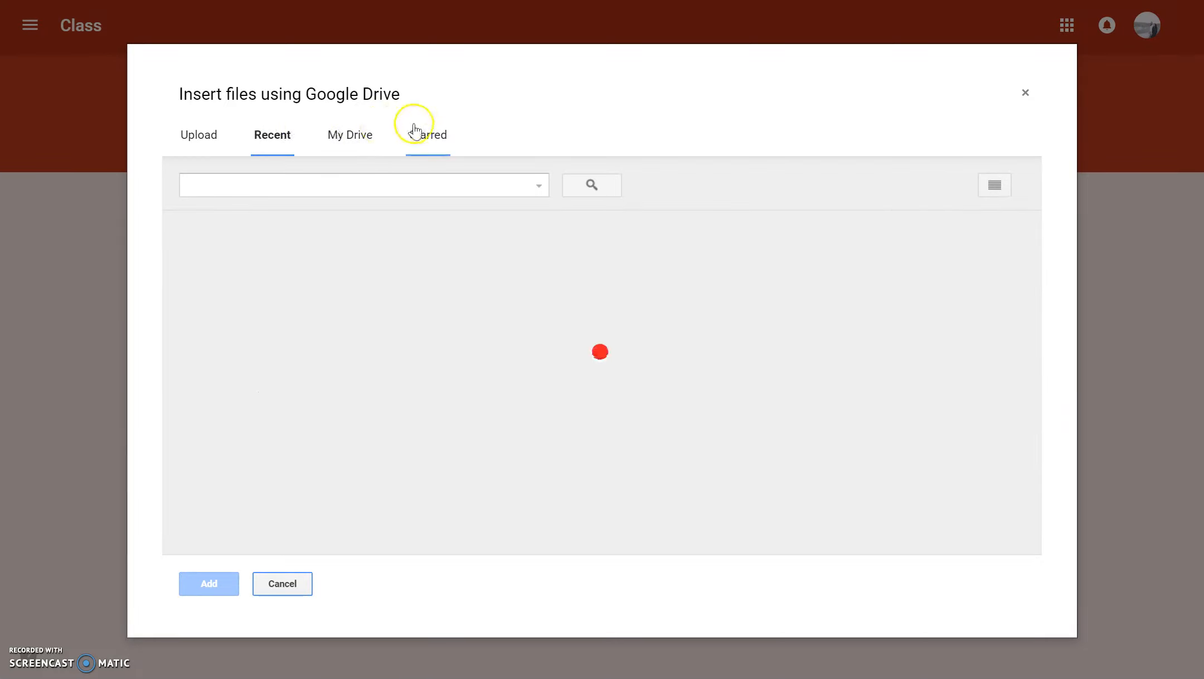
left_click(350, 135)
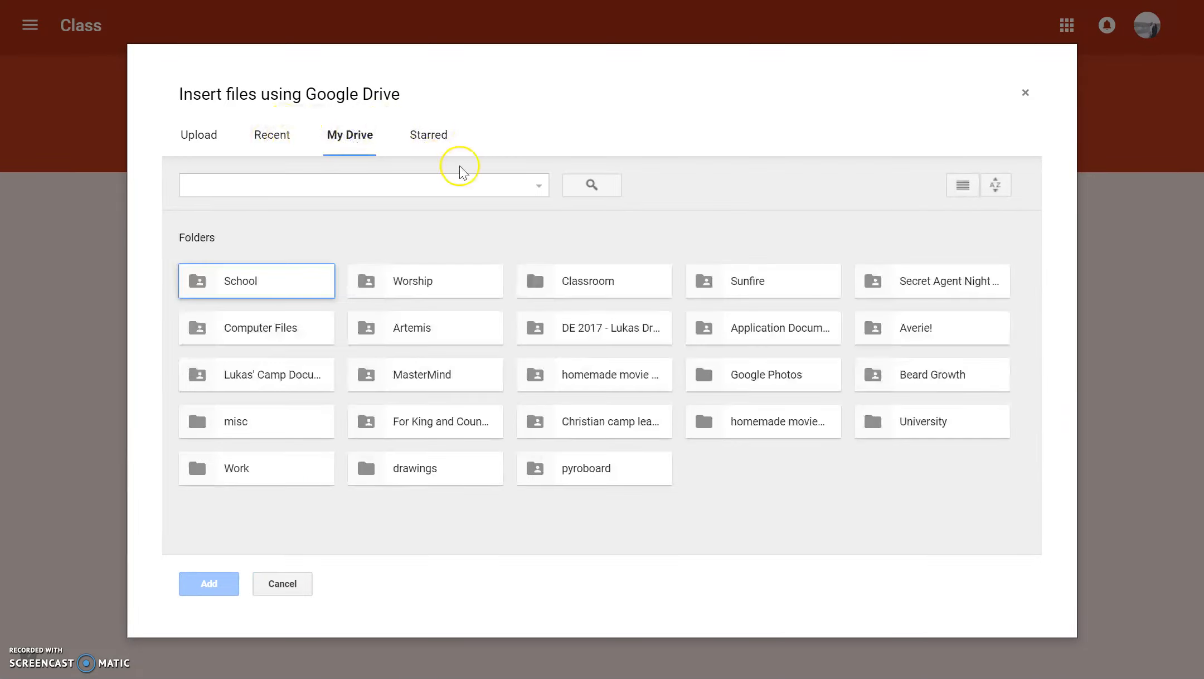
left_click(203, 136)
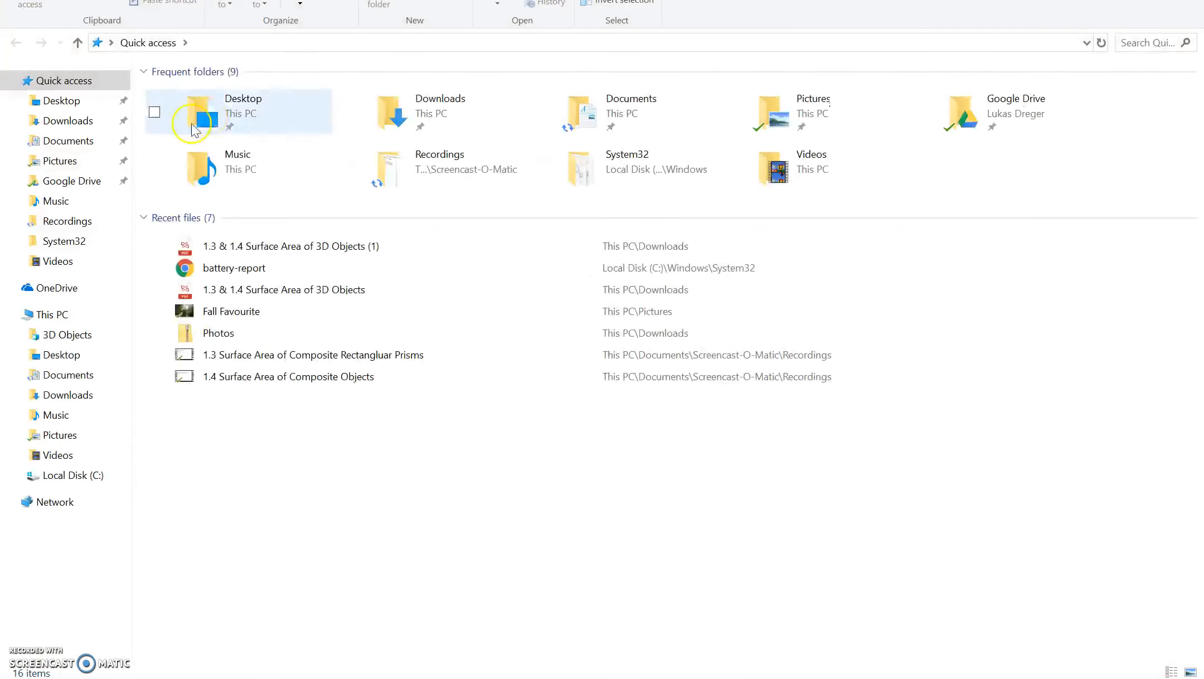
Step: Add WIN_20180926_20_09_30_Pro.jpg from Camera Roll in File Explorer to the upload list and remove it again
left_click(68, 162)
key("super+Right")
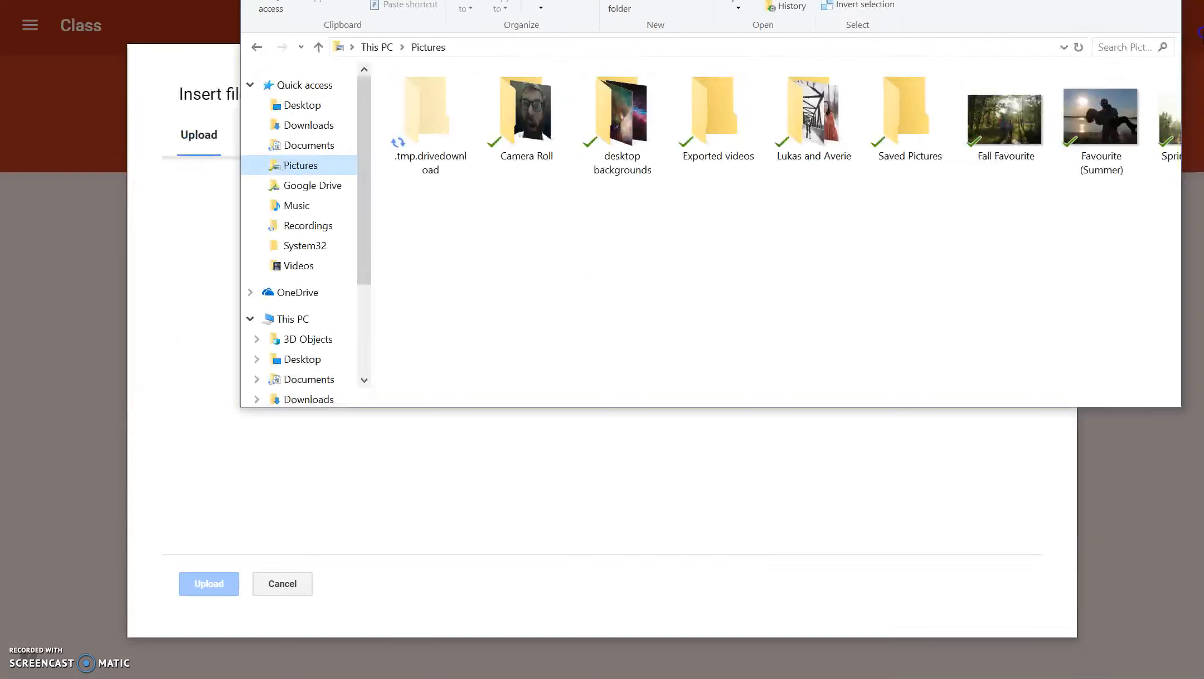
left_click(943, 467)
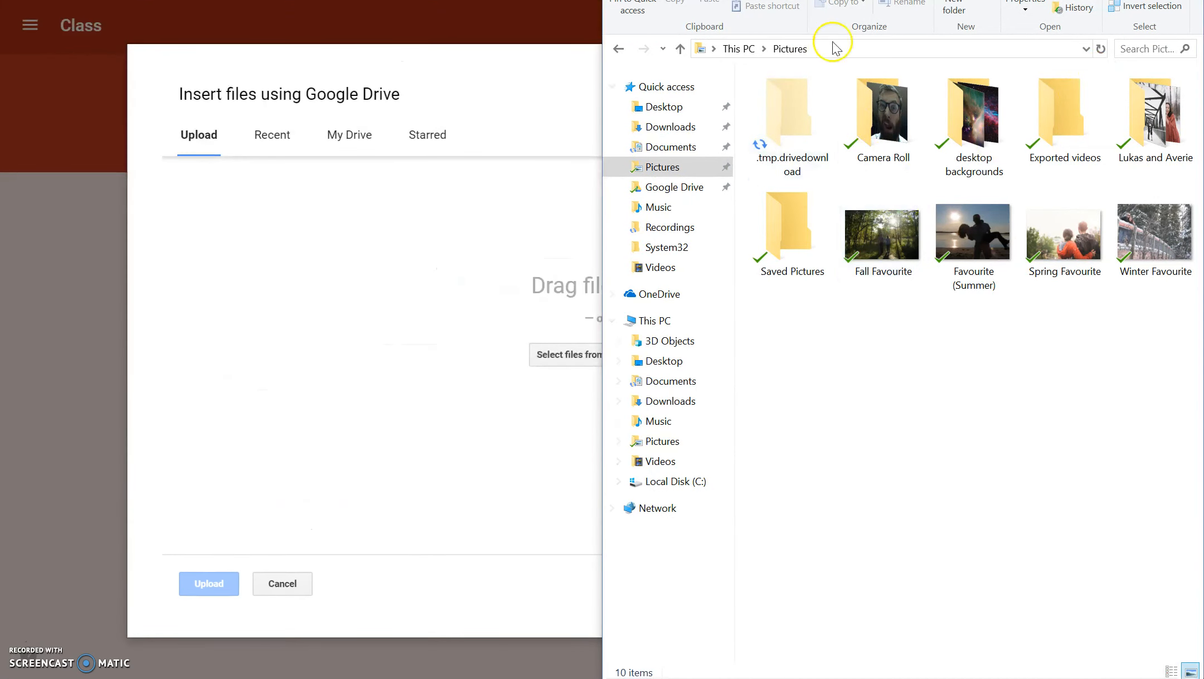
double_click(884, 114)
left_click_drag(772, 141, 530, 300)
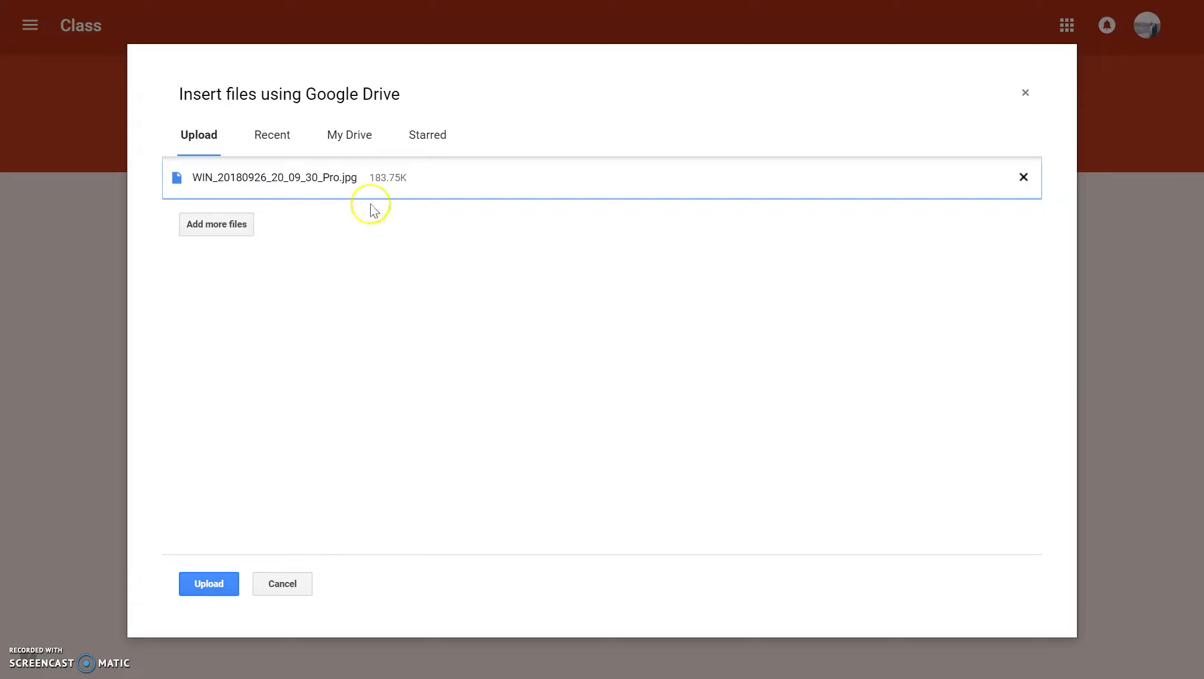
left_click(1023, 178)
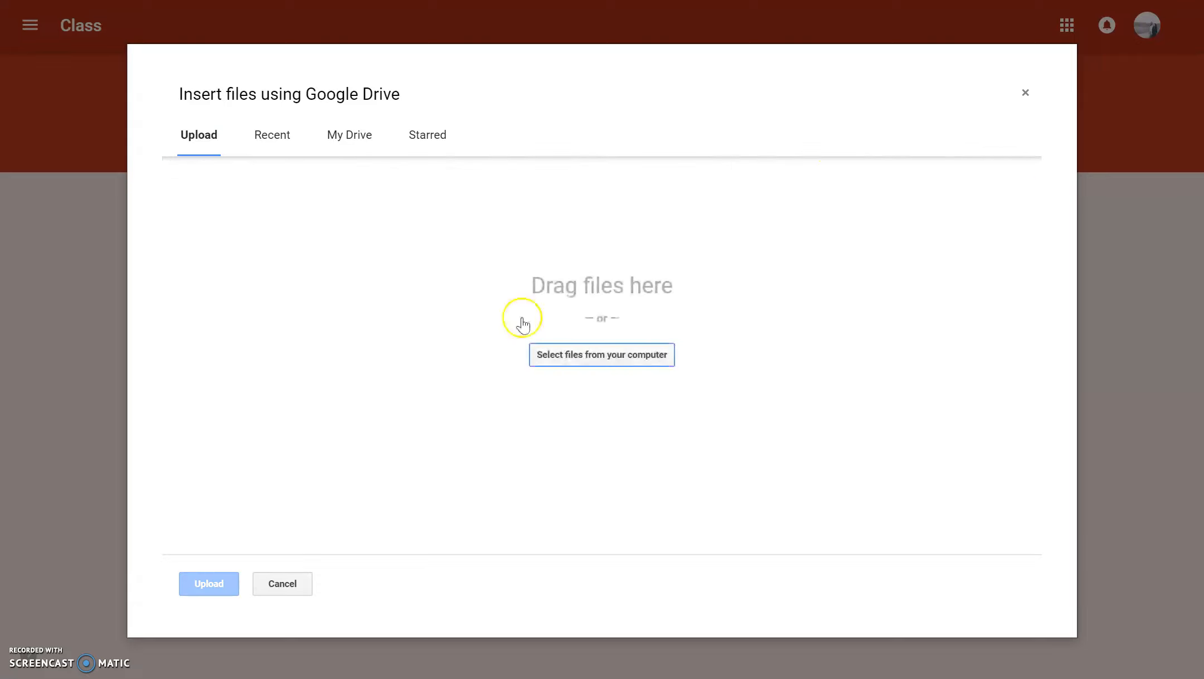
Step: Select WIN_20180926_20_09_30_Pro.jpg from the computer's Pictures folders and upload it to the assignment
left_click(563, 354)
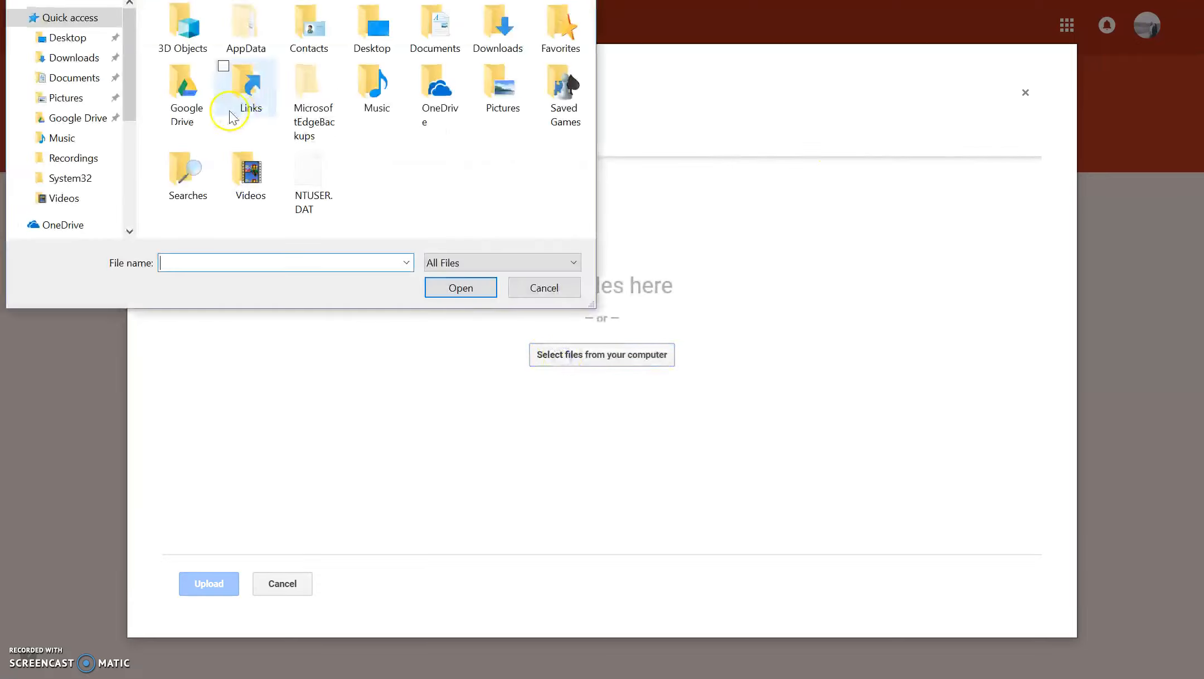
left_click(79, 98)
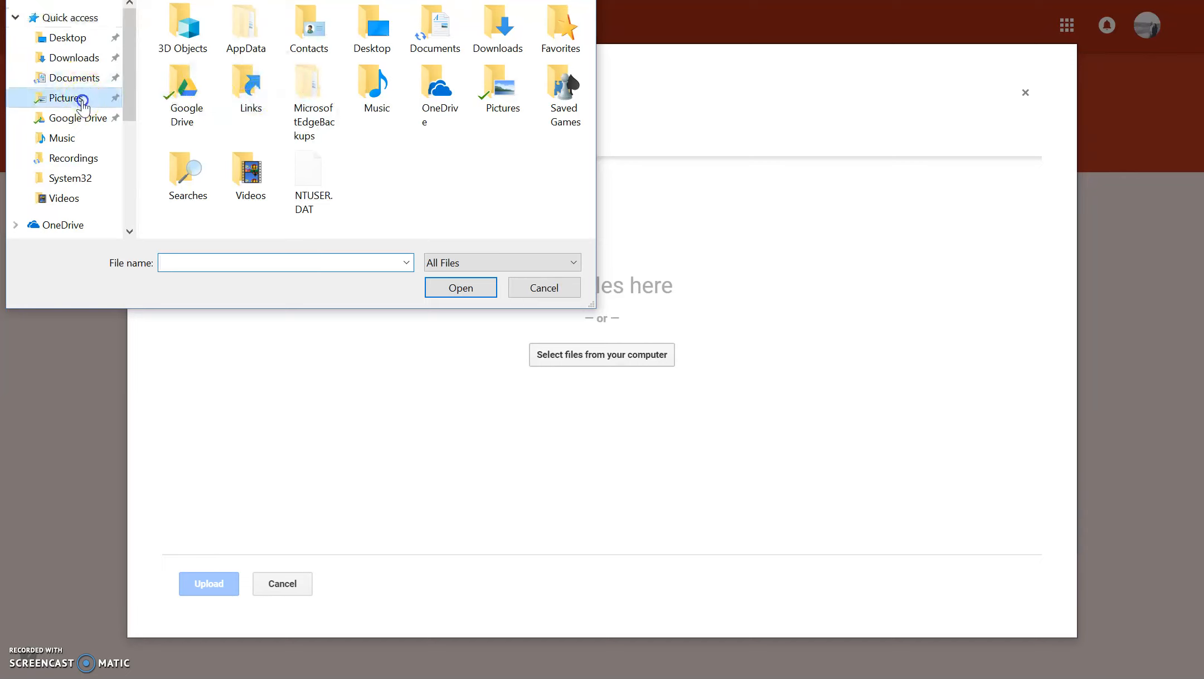
double_click(301, 42)
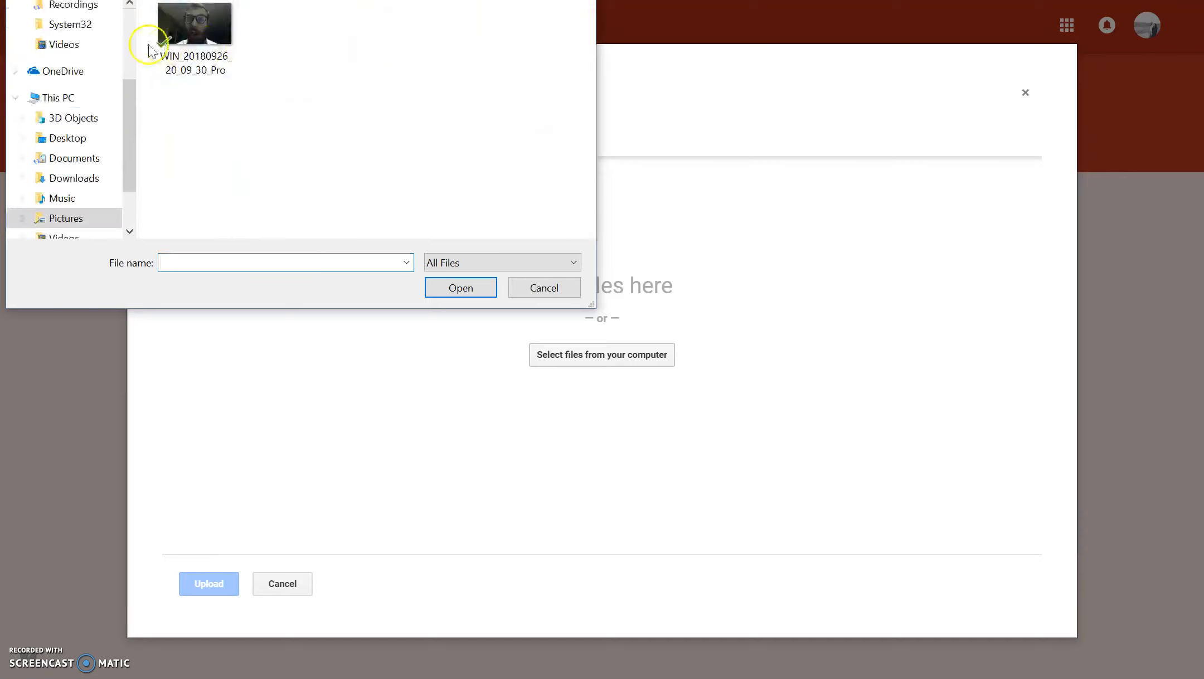
left_click(193, 35)
left_click(463, 290)
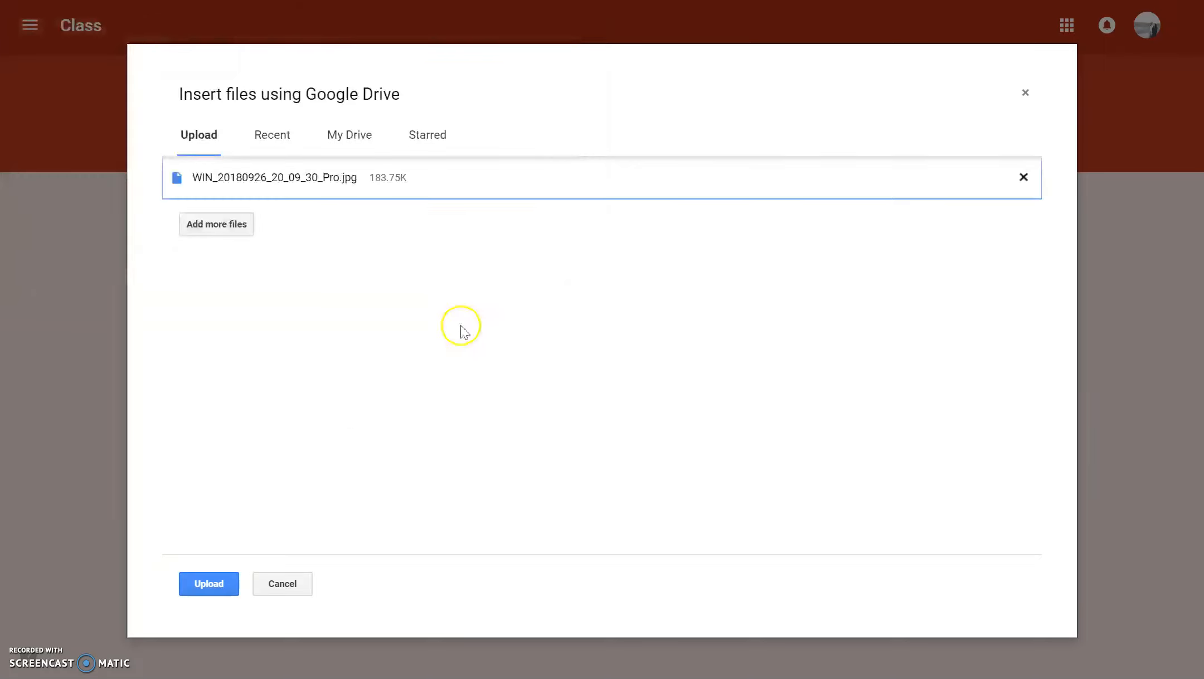
left_click(224, 584)
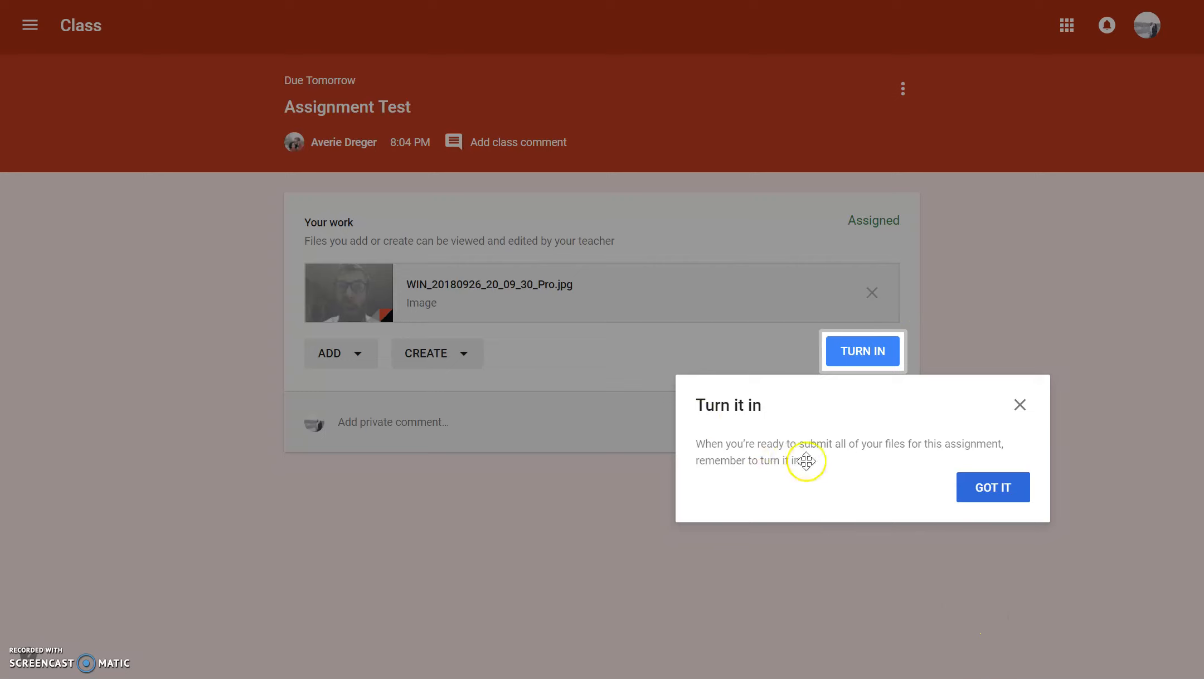
Step: Dismiss the turn-in reminder and turn in Assignment Test with the attached image
left_click(1002, 490)
left_click(851, 363)
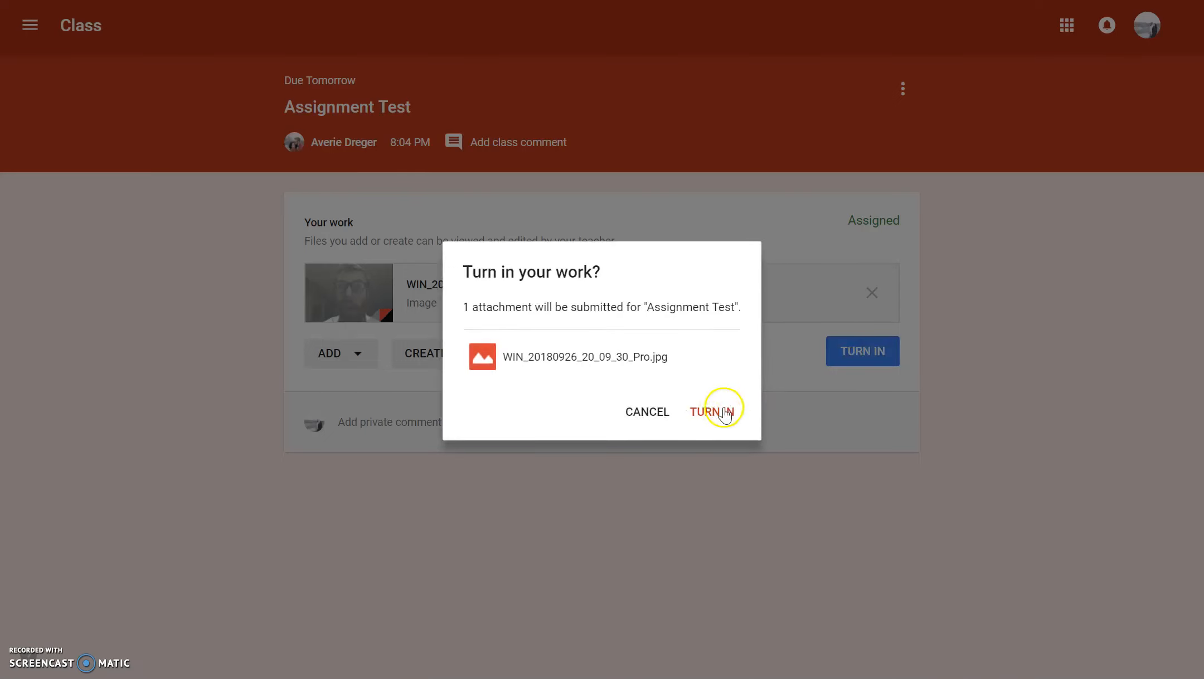
left_click(724, 412)
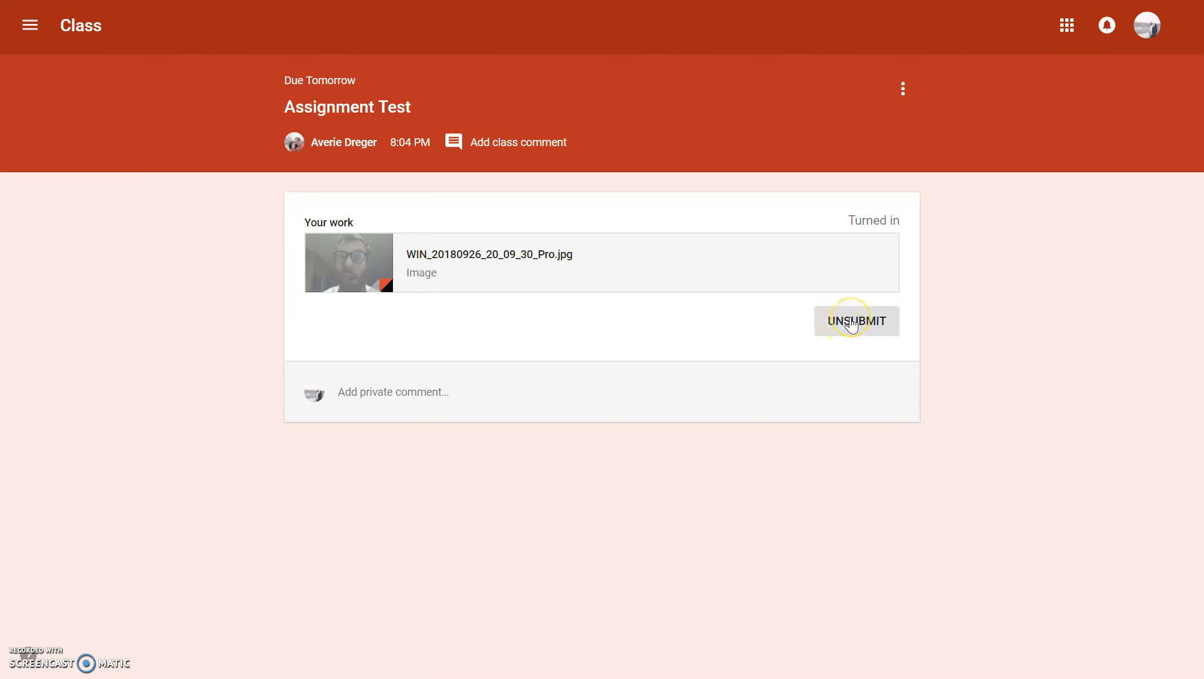
Step: Unsubmit Assignment Test, then open the attached WIN_20180926_20_09_30_Pro.jpg for viewing and close the preview
left_click(852, 323)
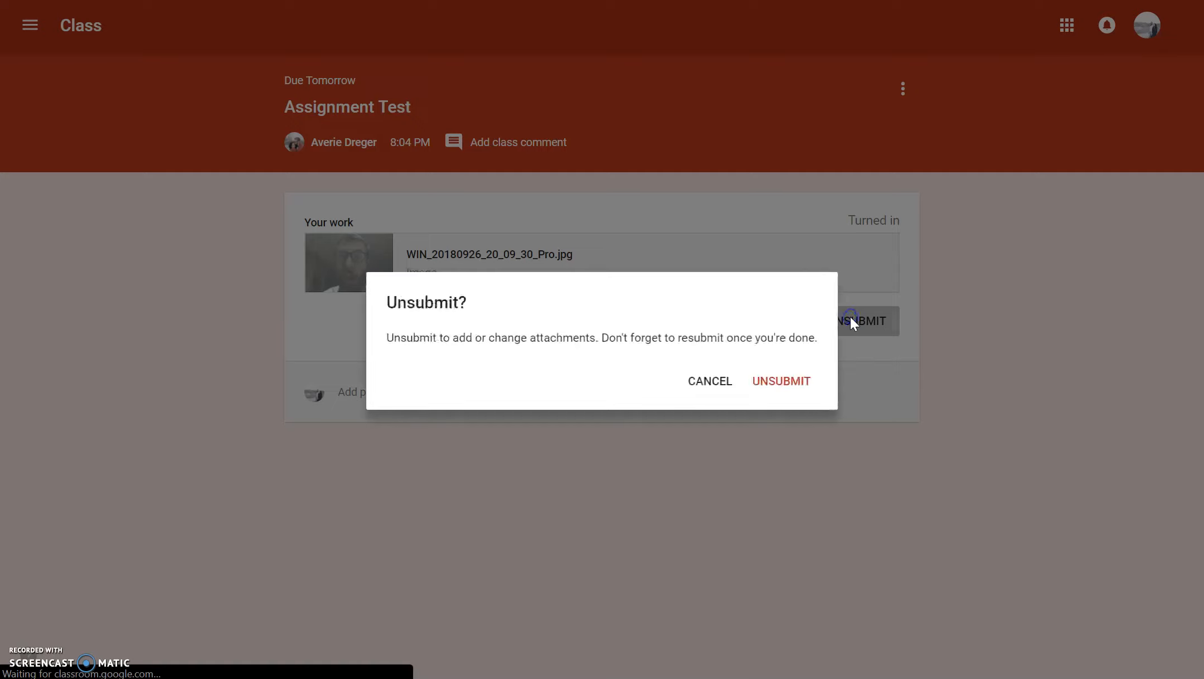
left_click(795, 383)
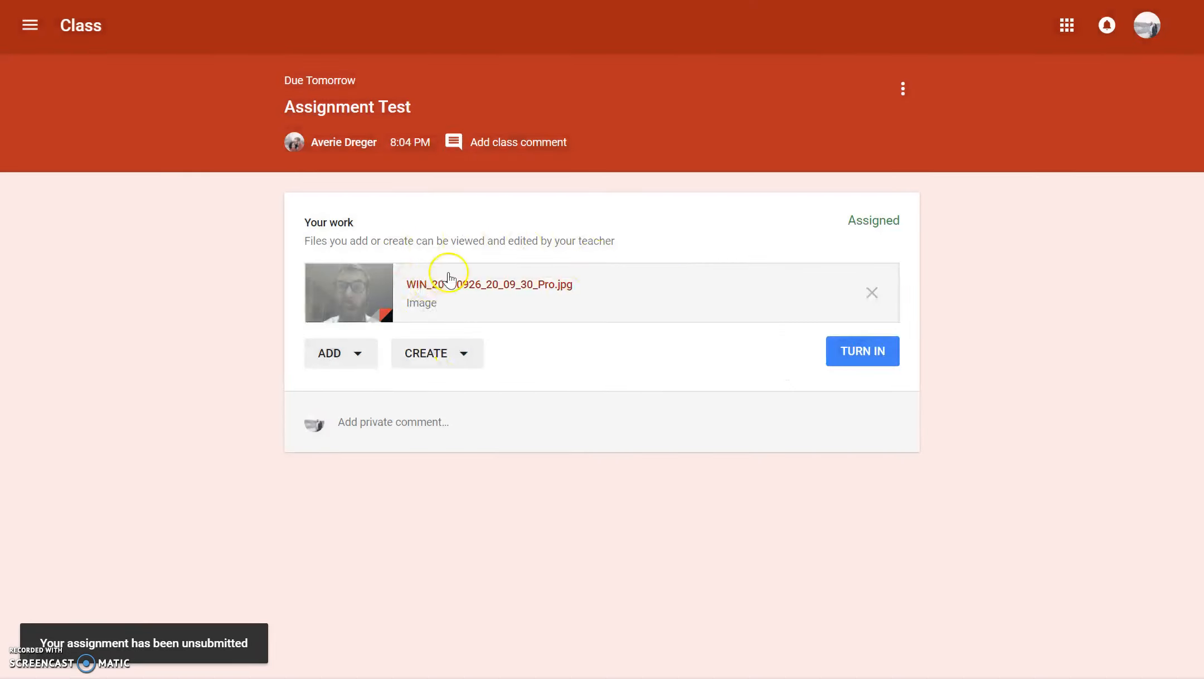
left_click(453, 305)
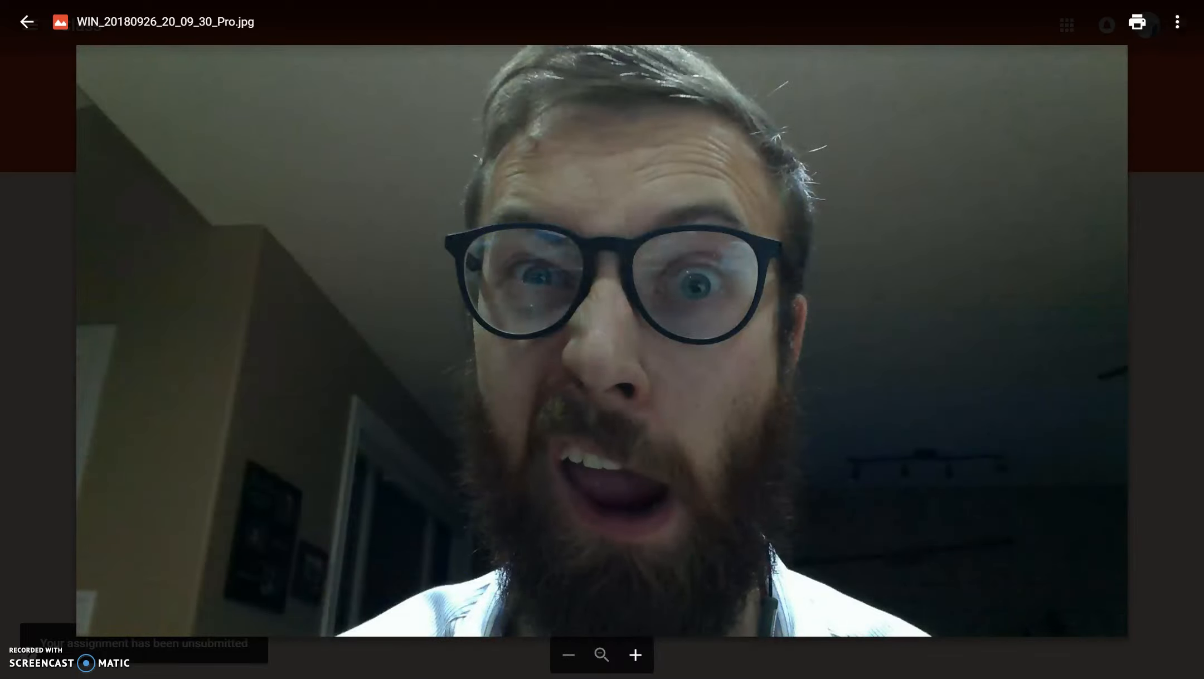
left_click(1146, 214)
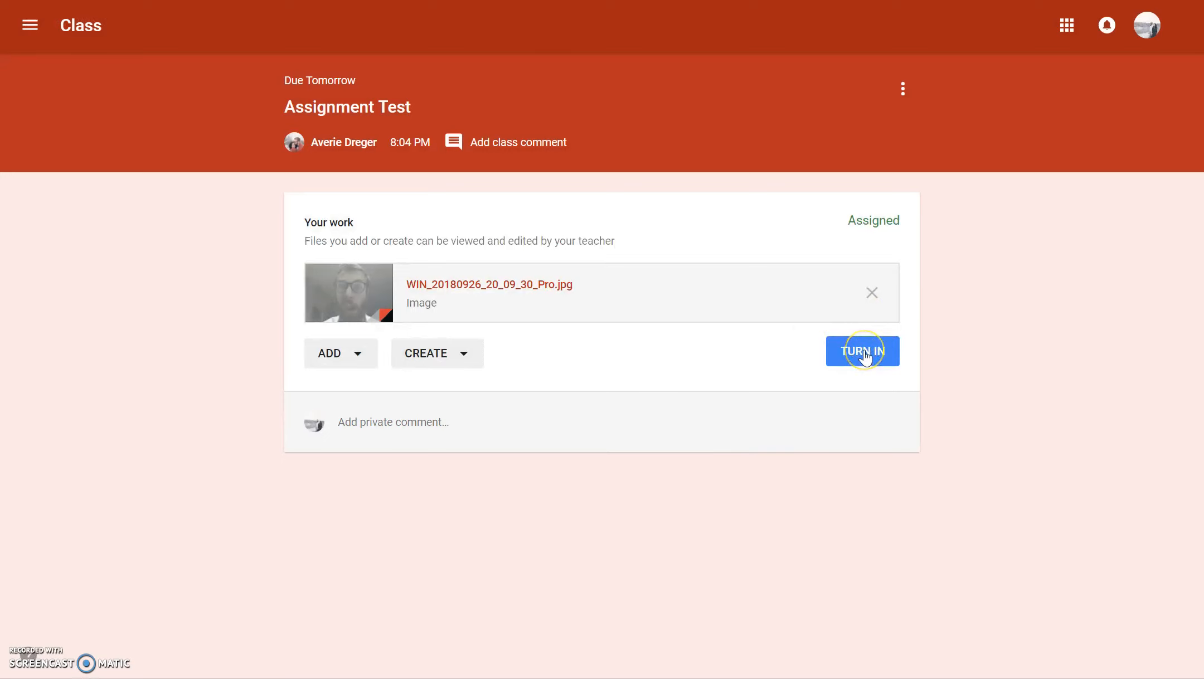
Step: Resubmit Assignment Test with WIN_20180926_20_09_30_Pro.jpg attached and confirm turning in the work
left_click(855, 360)
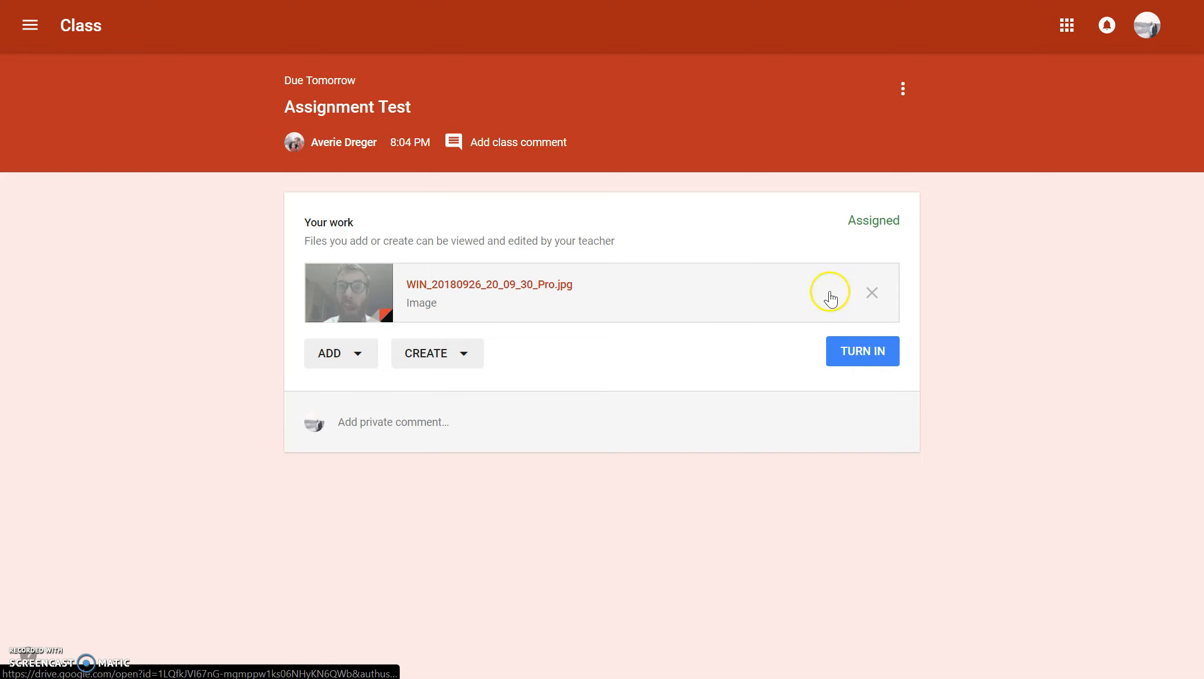
left_click_drag(285, 72, 360, 85)
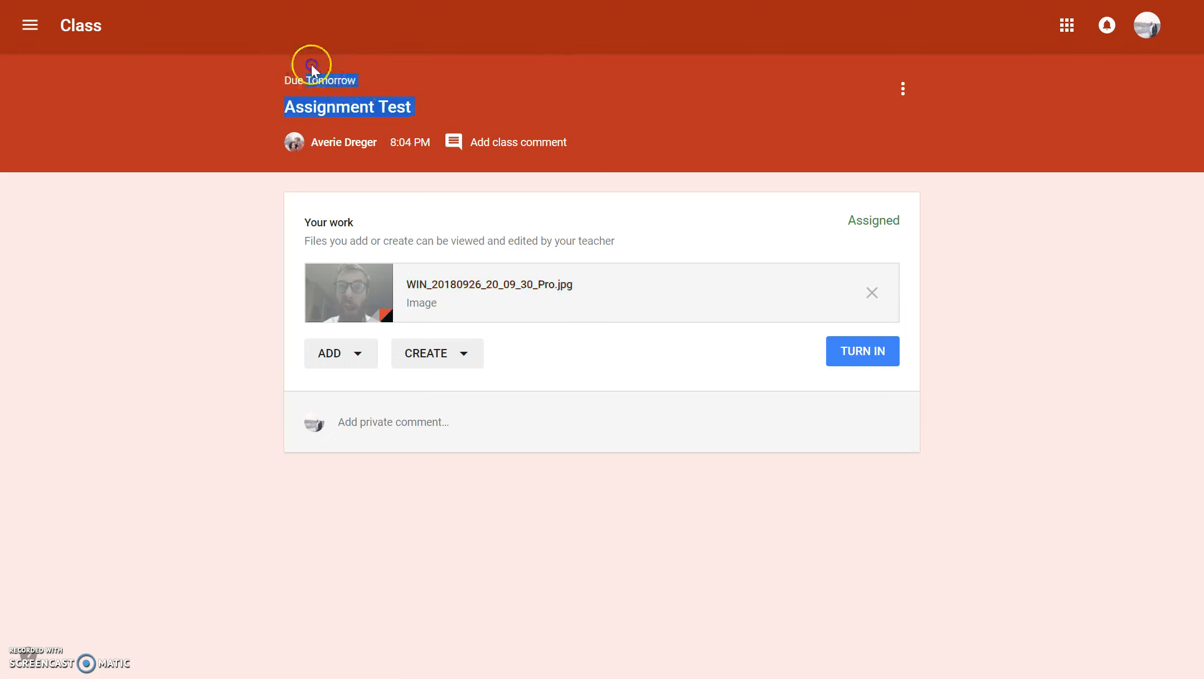
left_click(1001, 379)
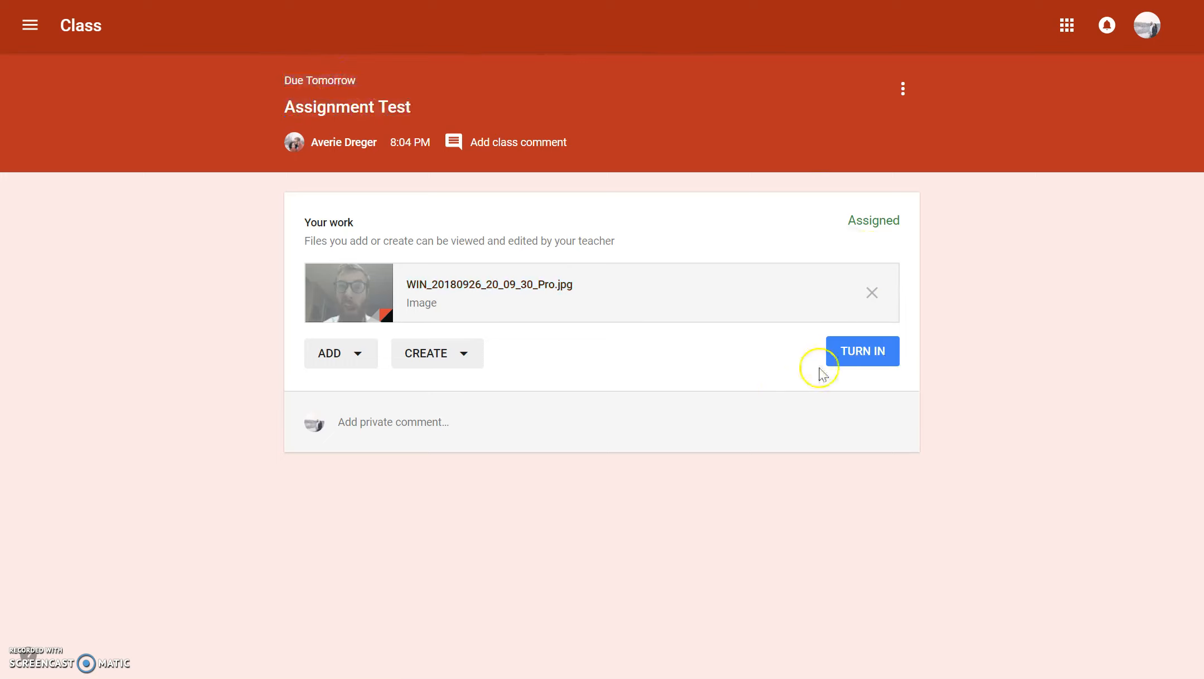
left_click(865, 352)
left_click(709, 411)
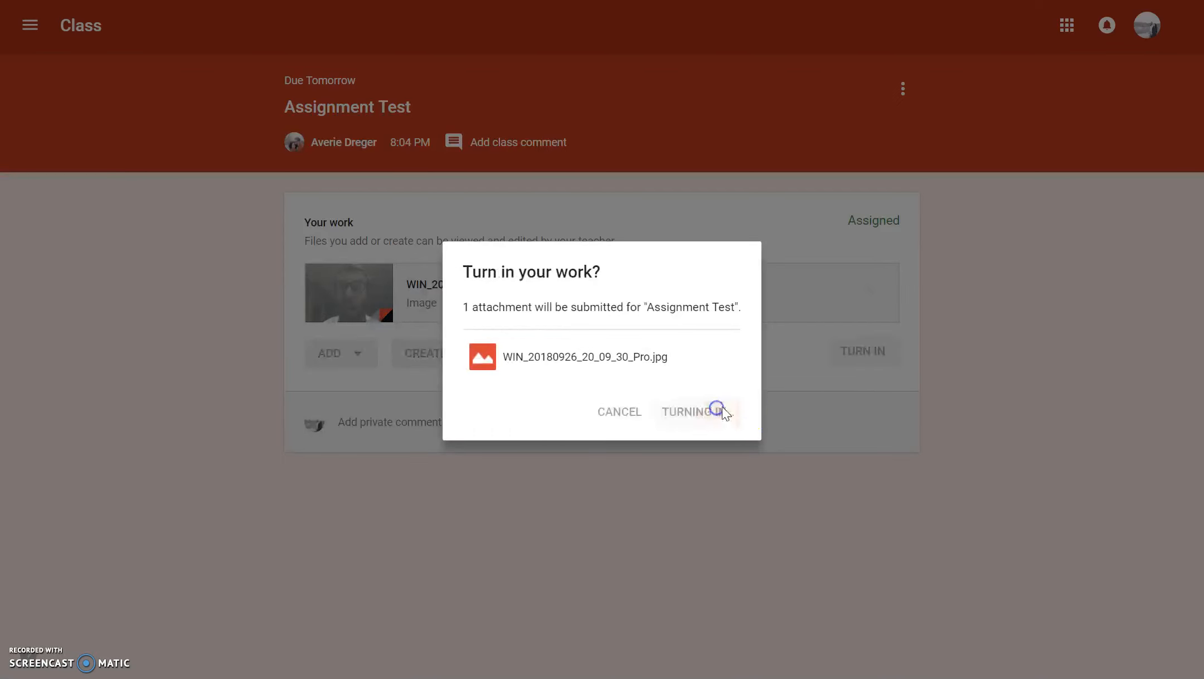